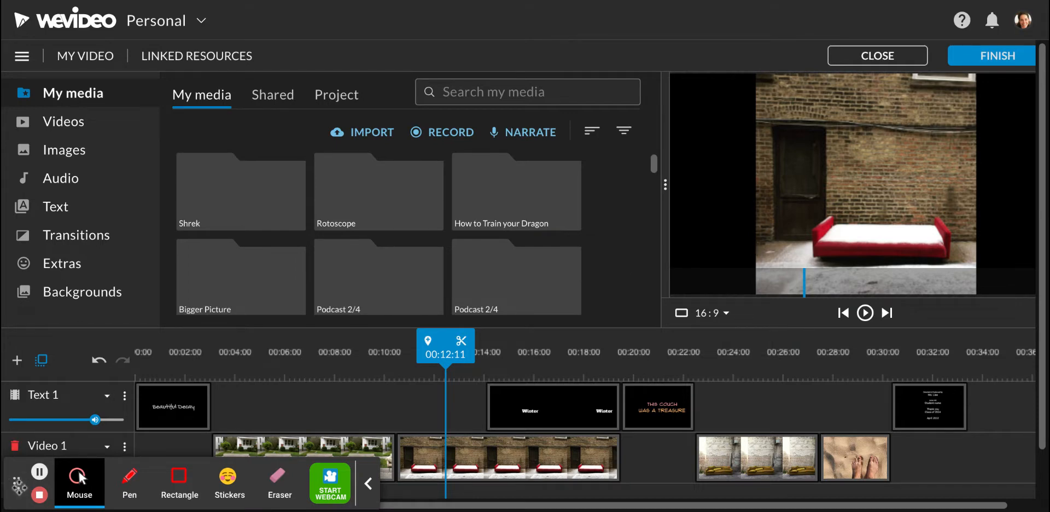
Open the stock audio library and browse its music categories down to Hip Hop
drag(17, 484, 660, 109)
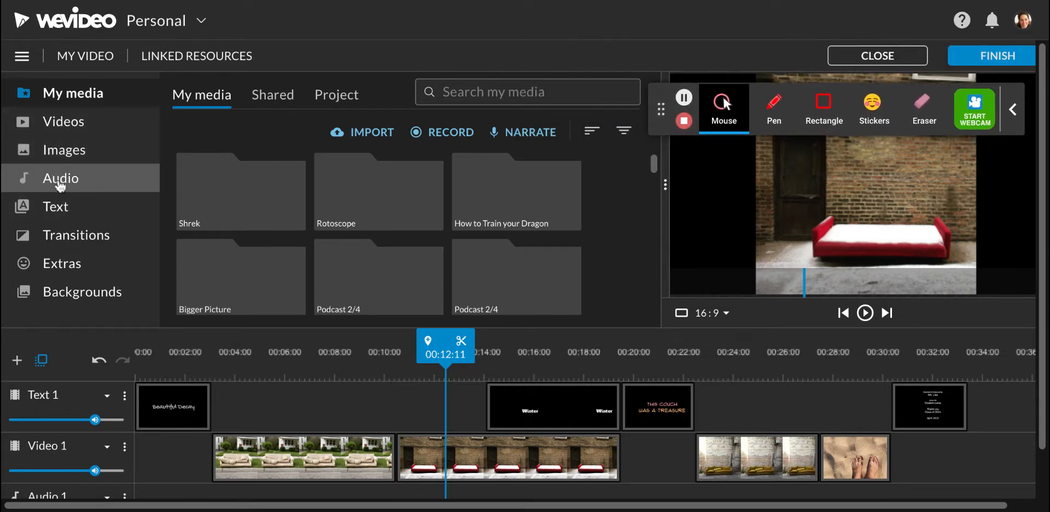
click(60, 184)
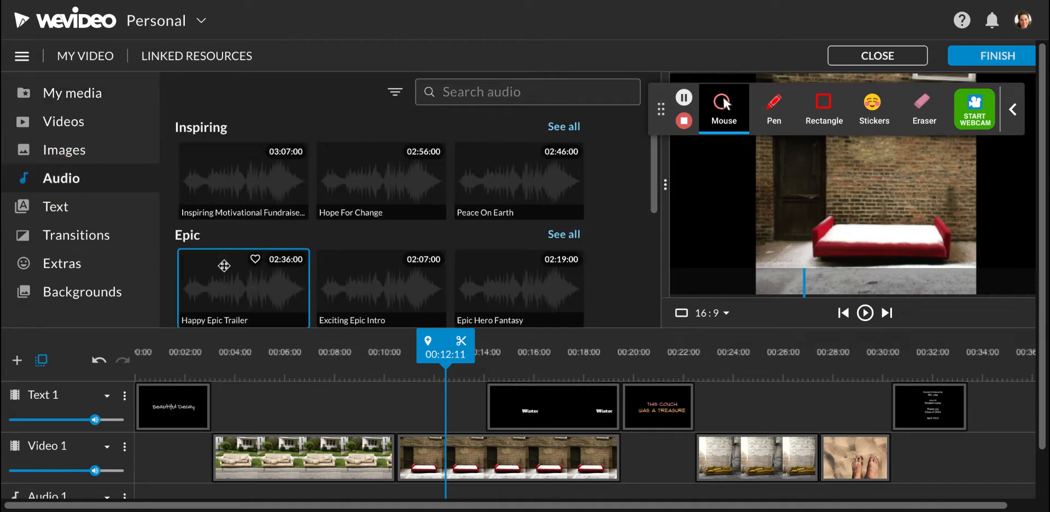
scroll(224, 264, down, 3)
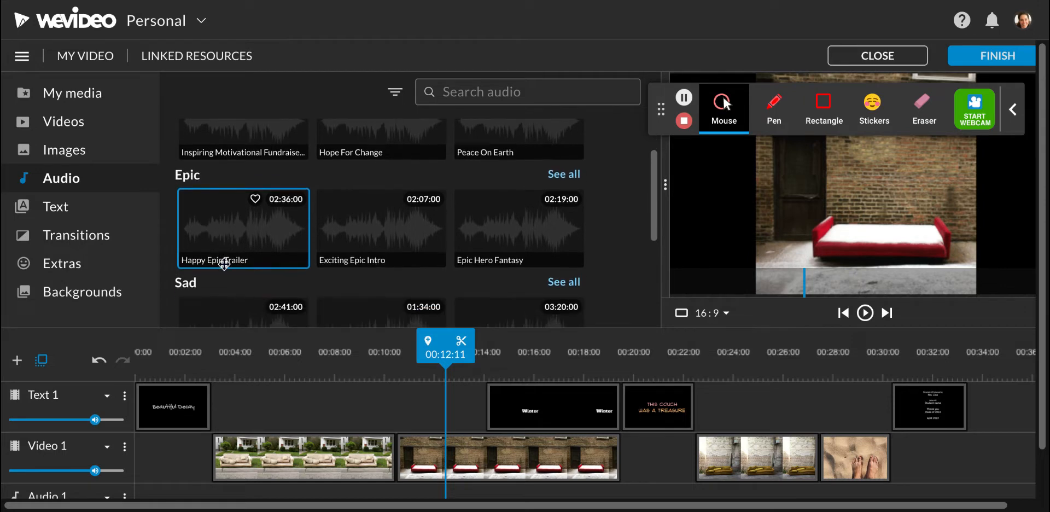
scroll(243, 284, down, 6)
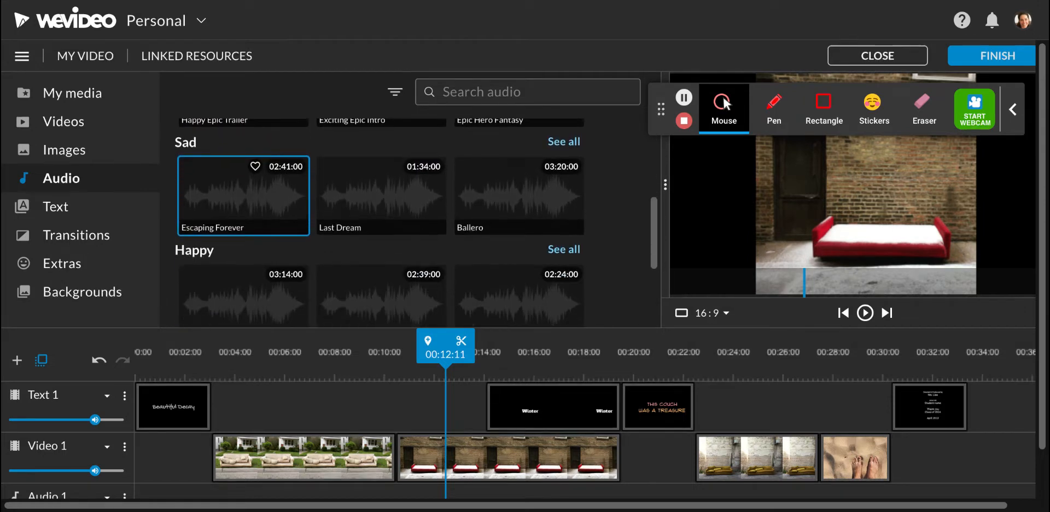
scroll(243, 218, down, 5)
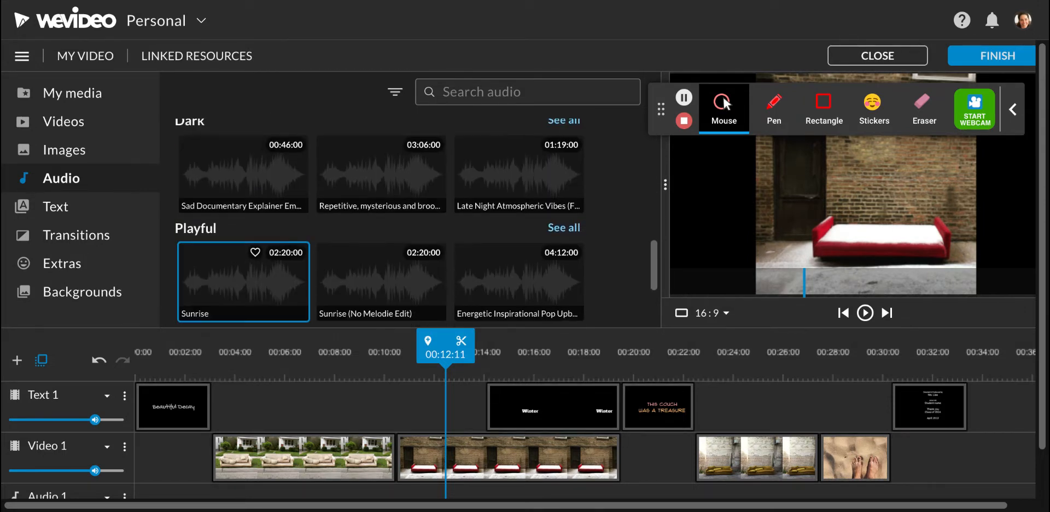
scroll(244, 225, down, 4)
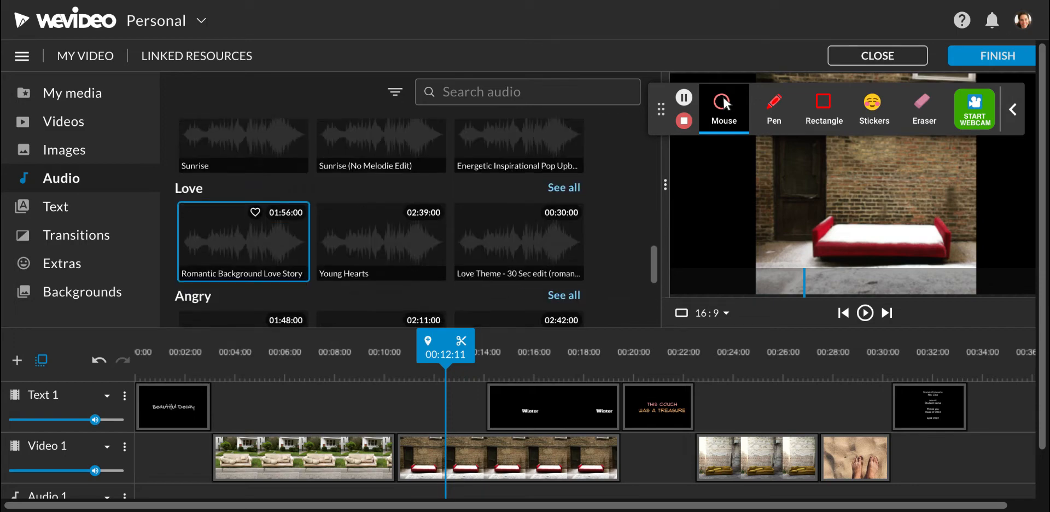
scroll(243, 252, down, 3)
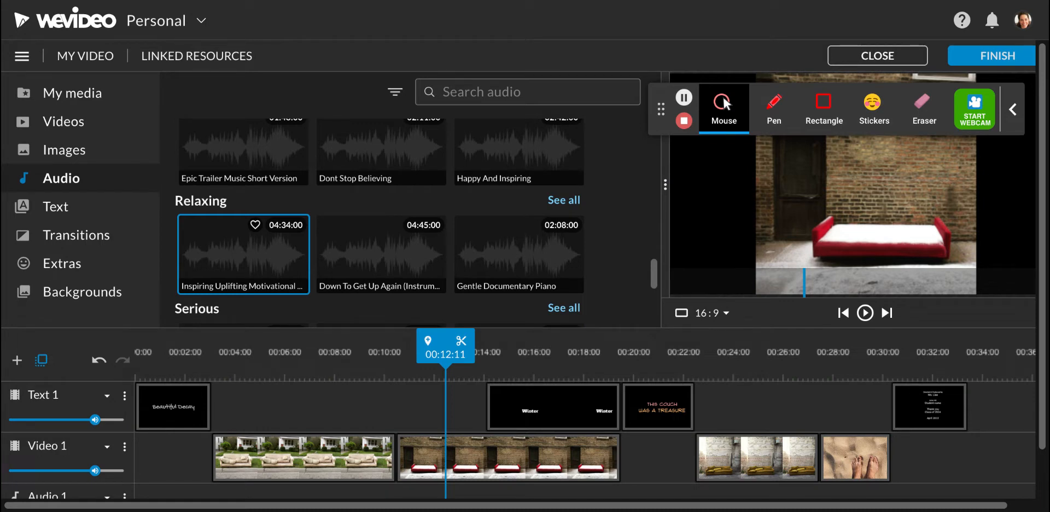
scroll(243, 229, down, 4)
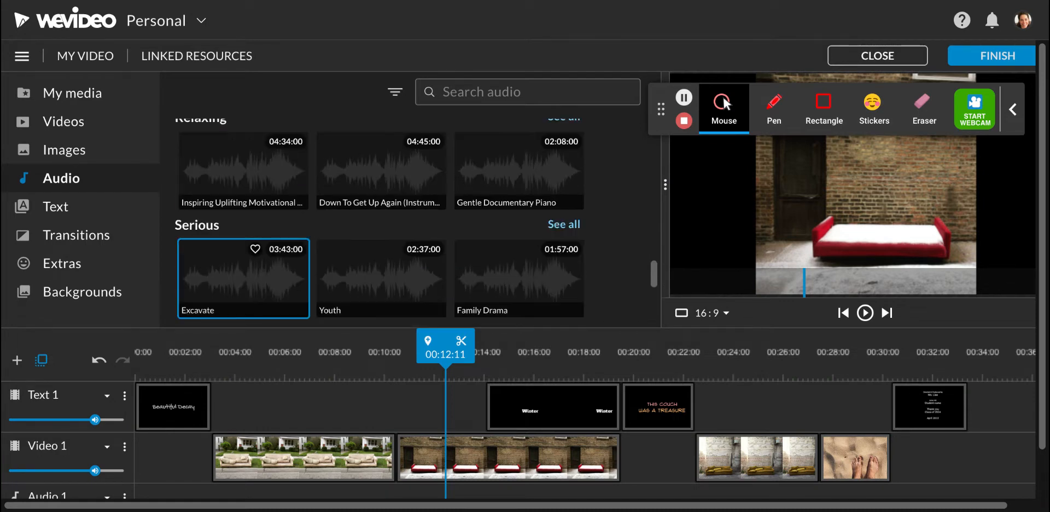
scroll(243, 262, down, 1)
scroll(243, 230, down, 3)
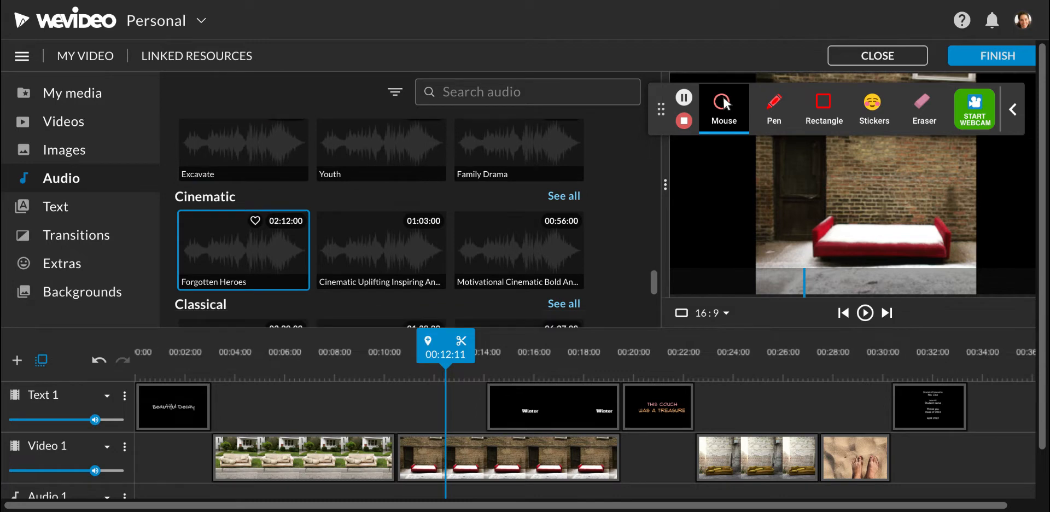
scroll(244, 246, down, 2)
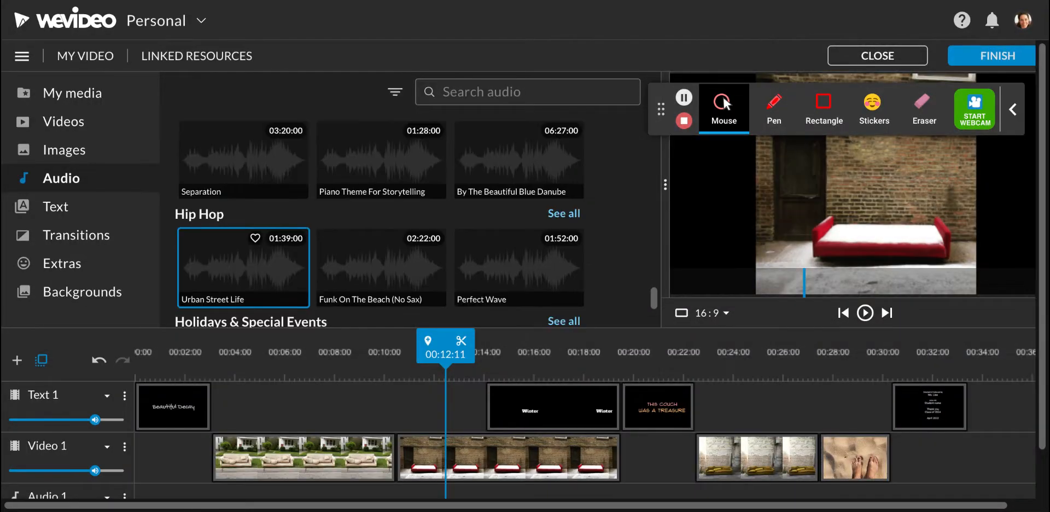
Preview the Hip Hop tracks Urban Street Life, Funk On The Beach (No Sax) and Perfect Wave
click(225, 253)
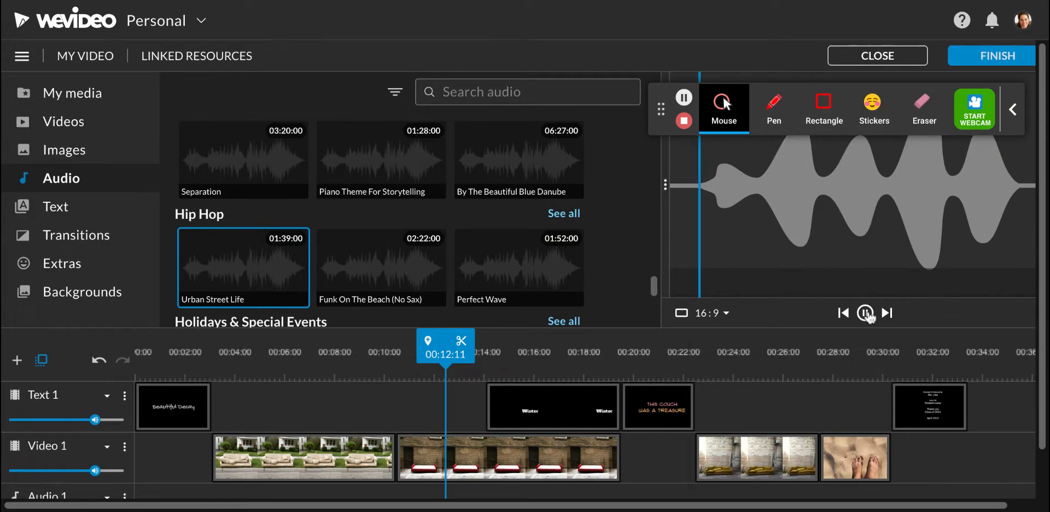
click(866, 313)
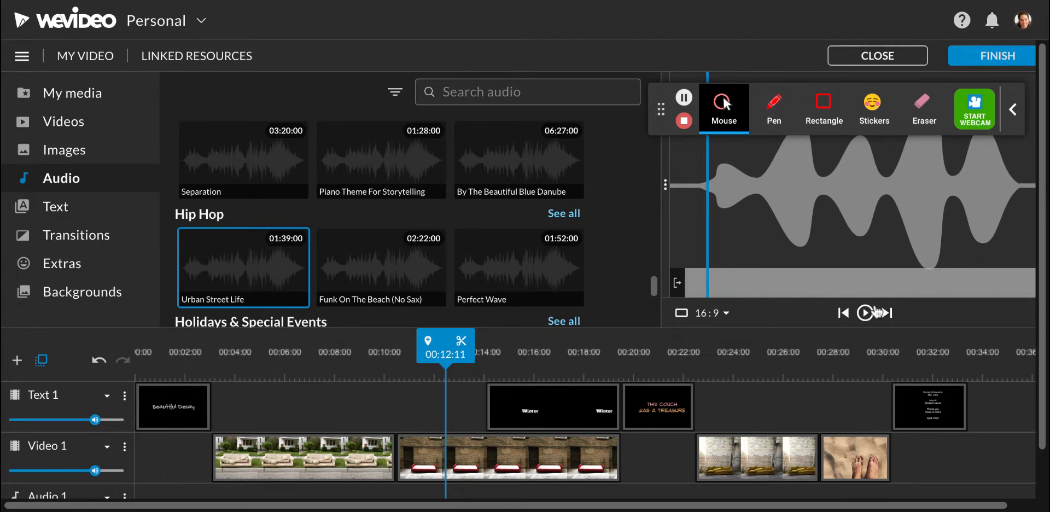
click(390, 267)
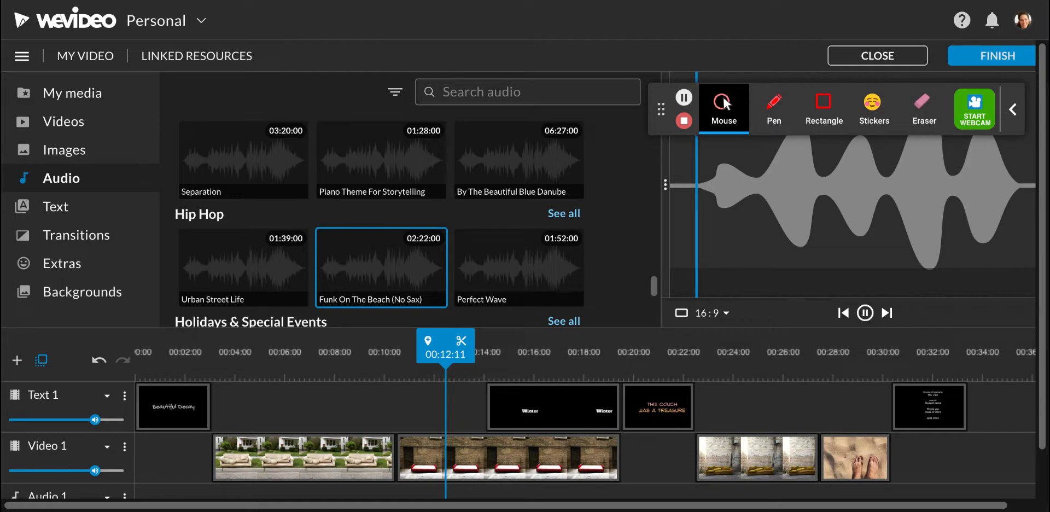
click(519, 282)
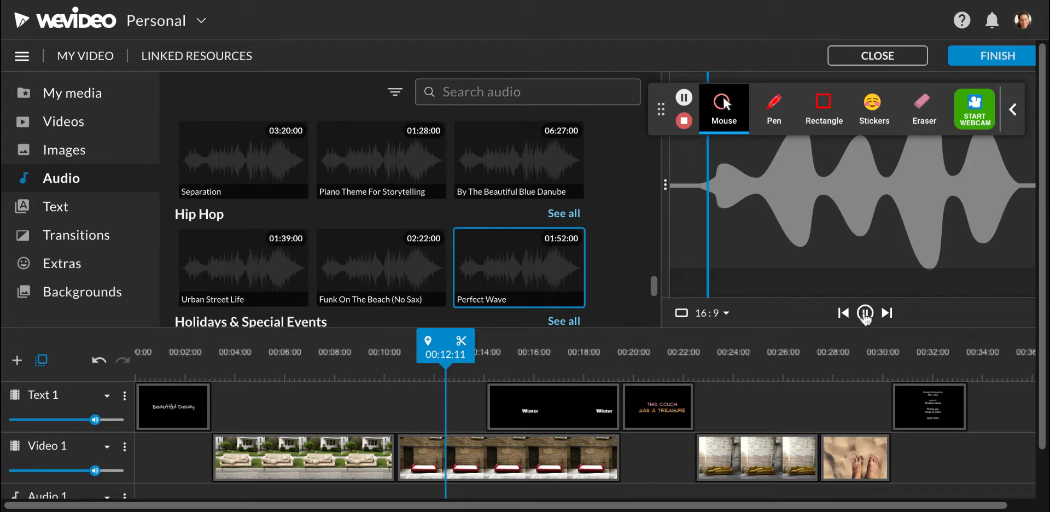
click(865, 314)
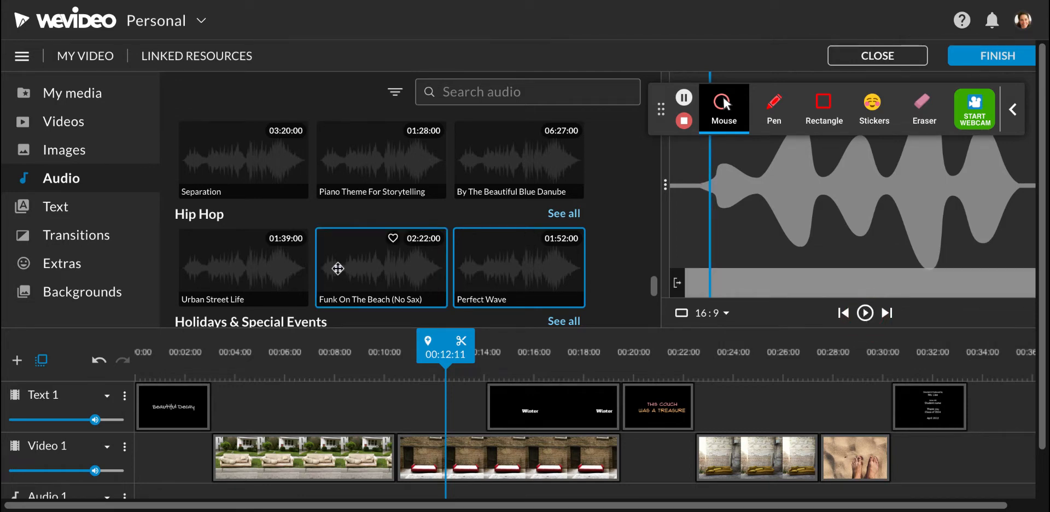
Add the Urban Street Life track to the Audio 1 track at the start of the timeline
scroll(312, 266, down, 1)
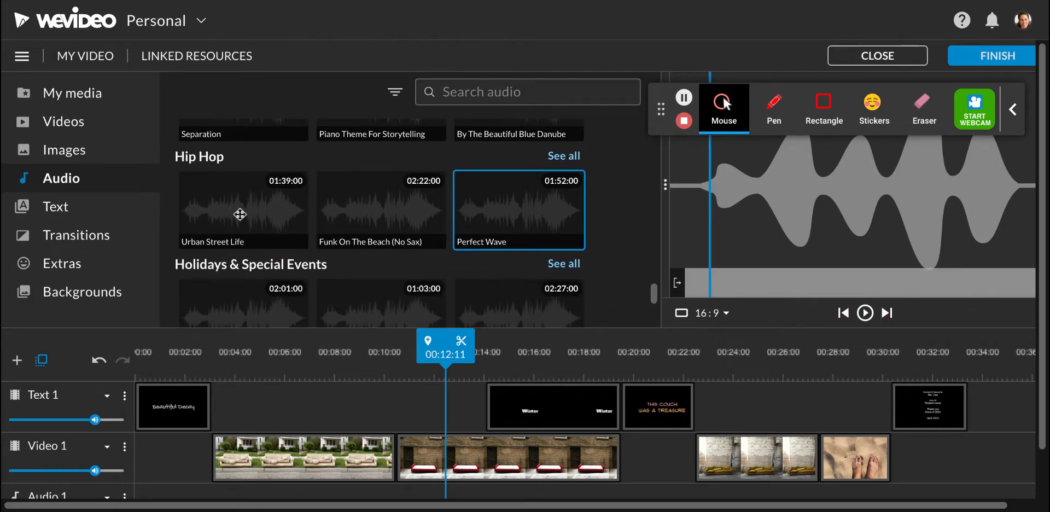
scroll(257, 407, down, 1)
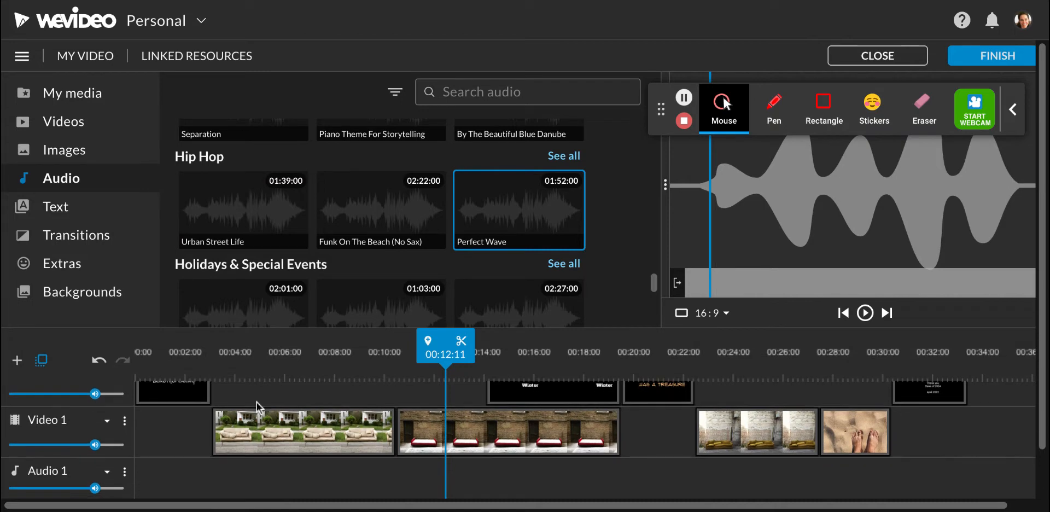
scroll(257, 407, up, 1)
scroll(256, 408, down, 2)
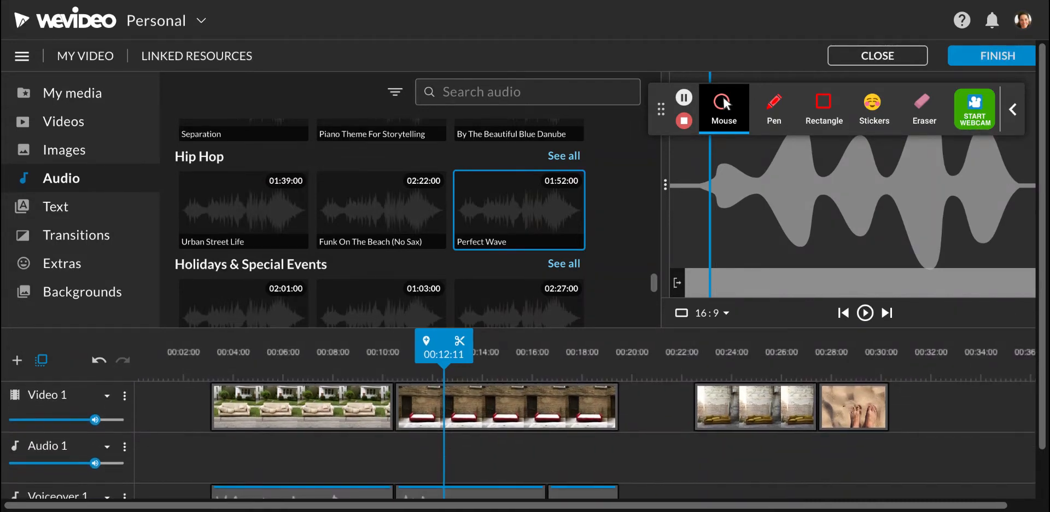
click(225, 216)
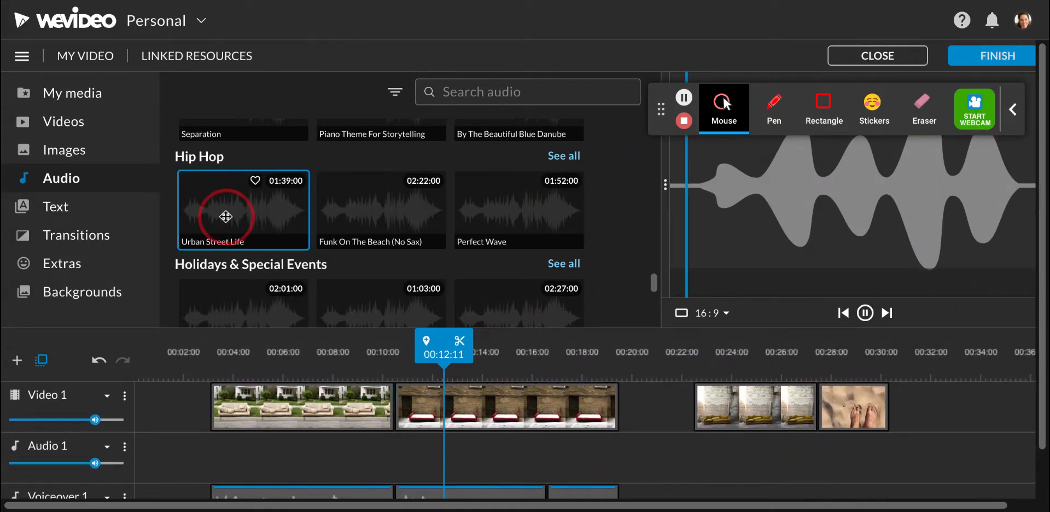
drag(226, 216, 161, 457)
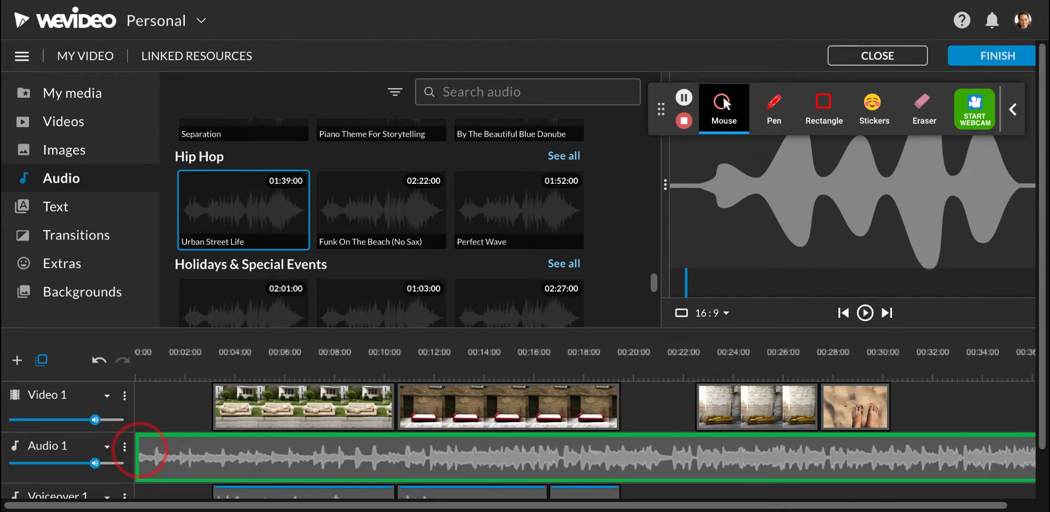
drag(139, 450, 139, 450)
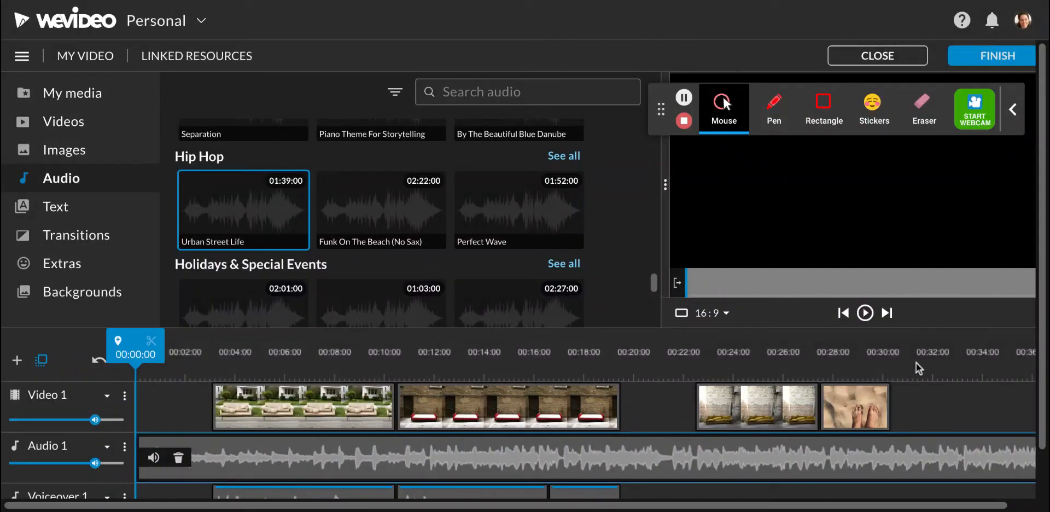
Check the end credits, and play the timeline from about 00:03:02 to hear the music against the voiceover
click(916, 363)
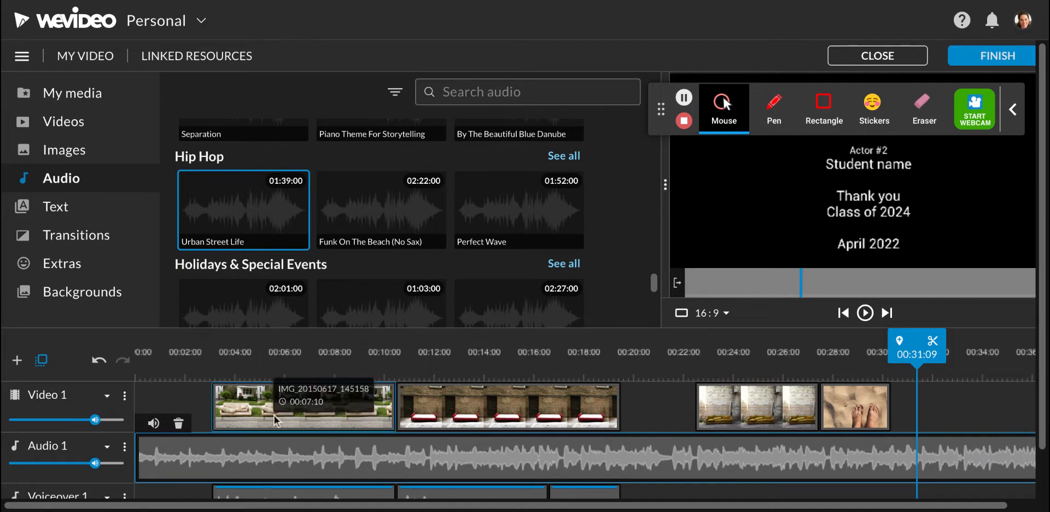
scroll(276, 421, down, 1)
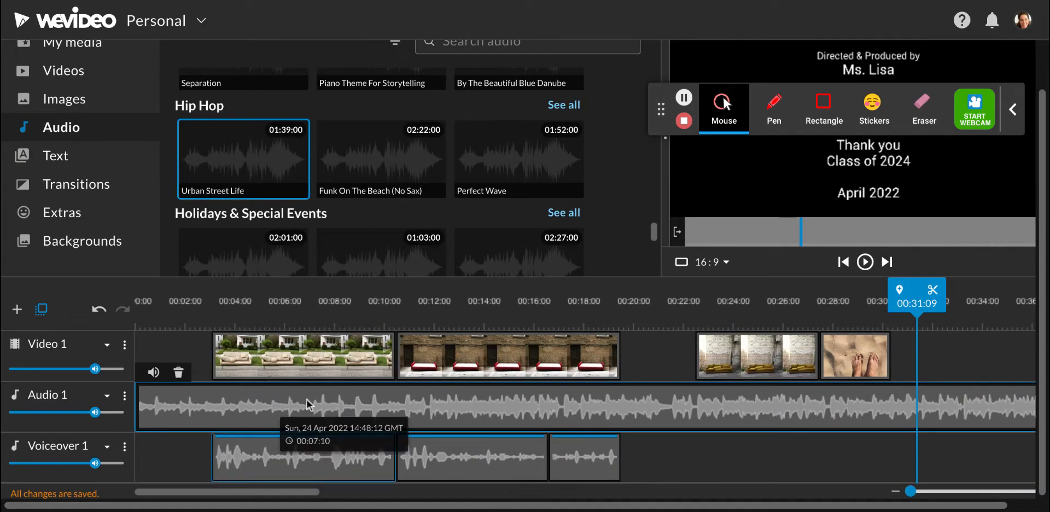
scroll(308, 405, up, 1)
scroll(308, 405, down, 1)
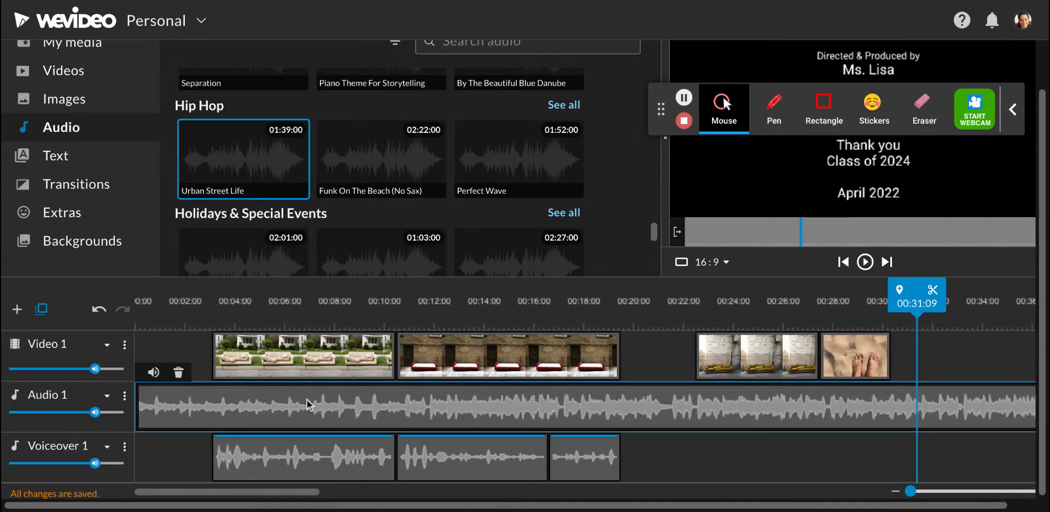
scroll(308, 404, up, 1)
click(213, 318)
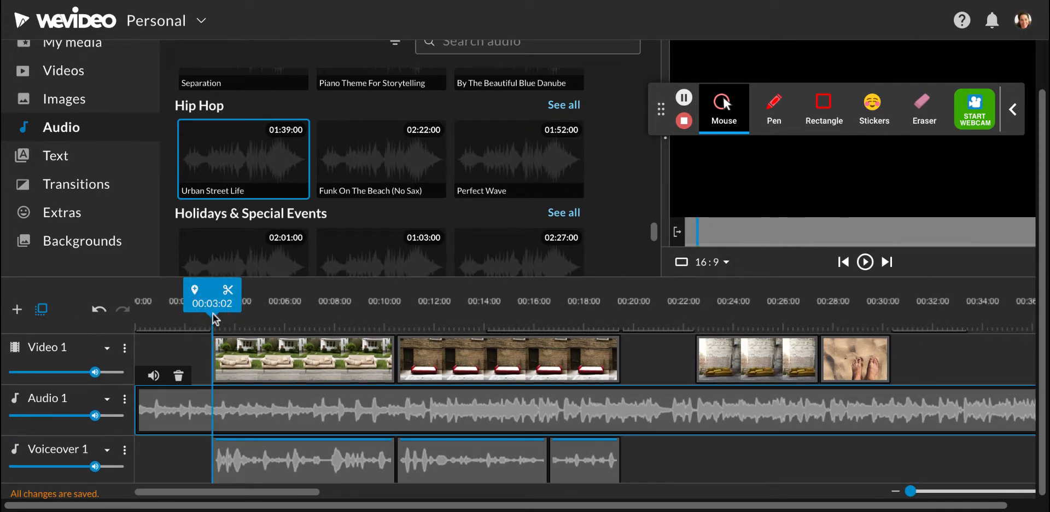
key(space)
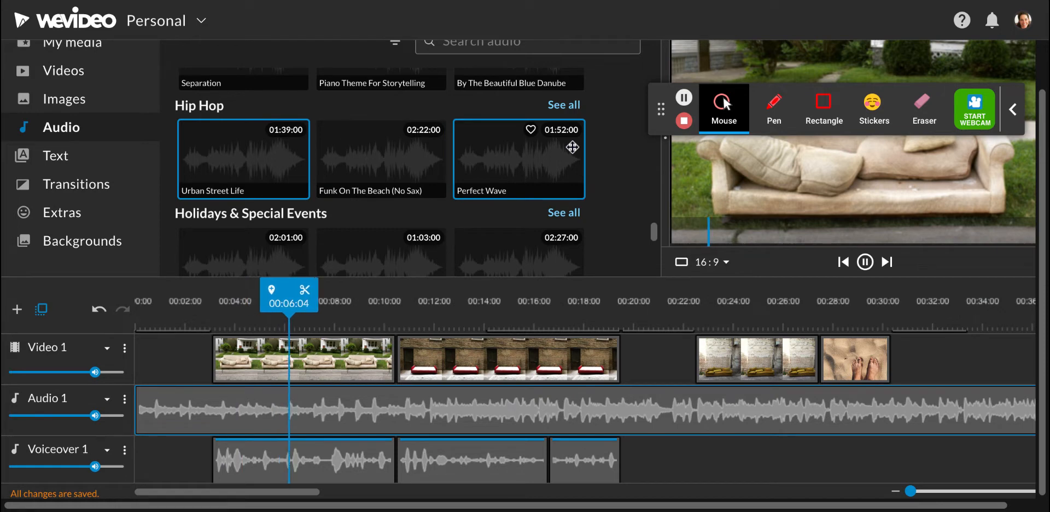
key(space)
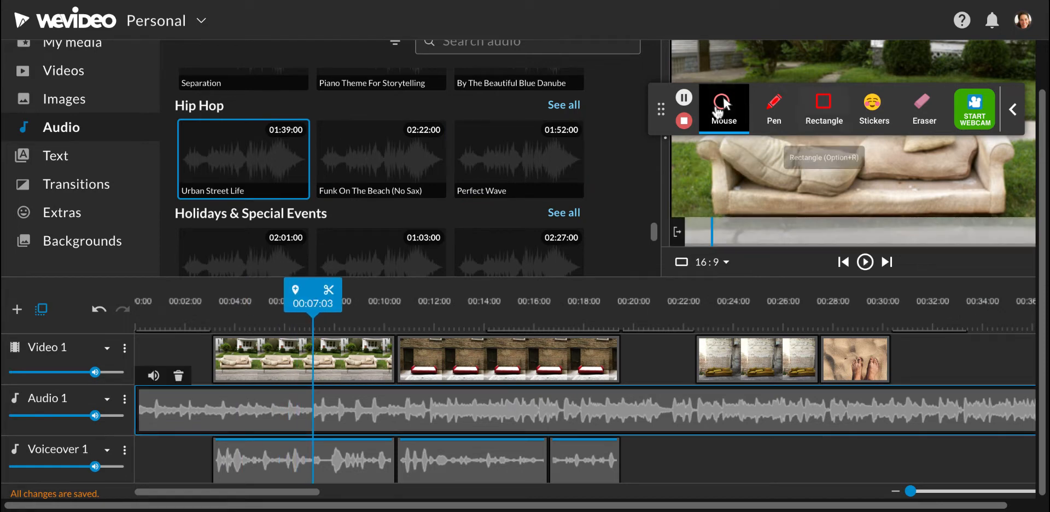
Show the volume levels on the Audio 1 track and add a level point just after the first voiceover clip begins
mouse_move(666, 114)
mouse_down()
mouse_move(345, 68)
mouse_move(276, 74)
mouse_up()
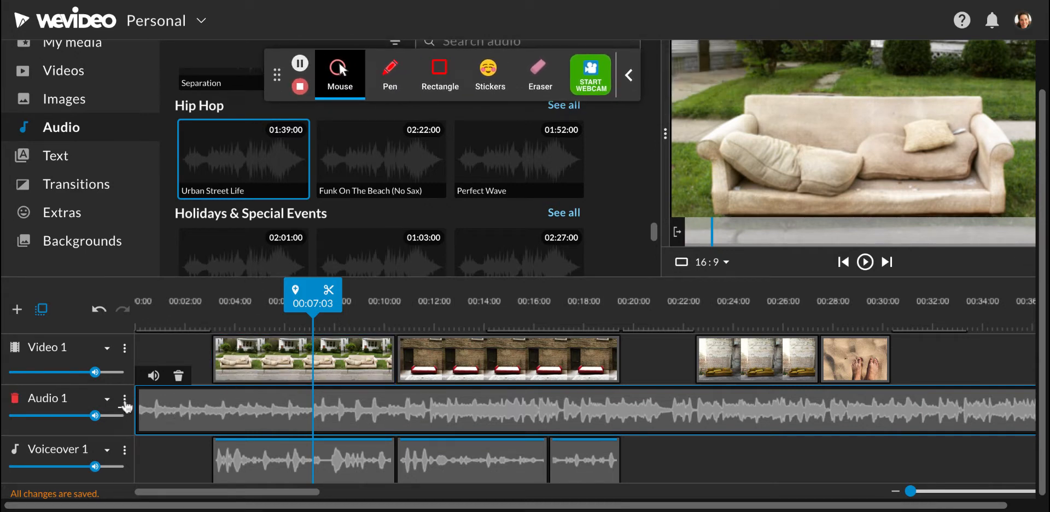
click(125, 401)
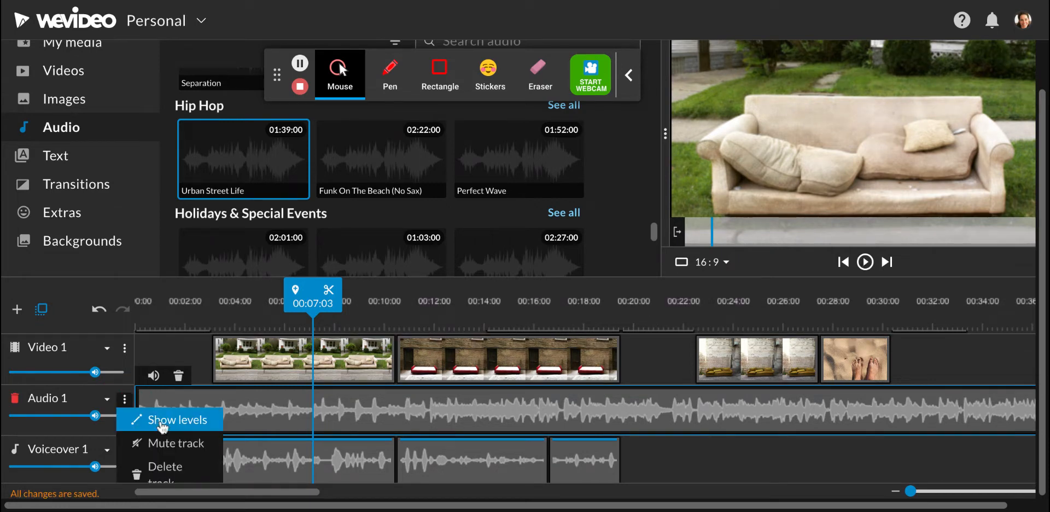
click(161, 422)
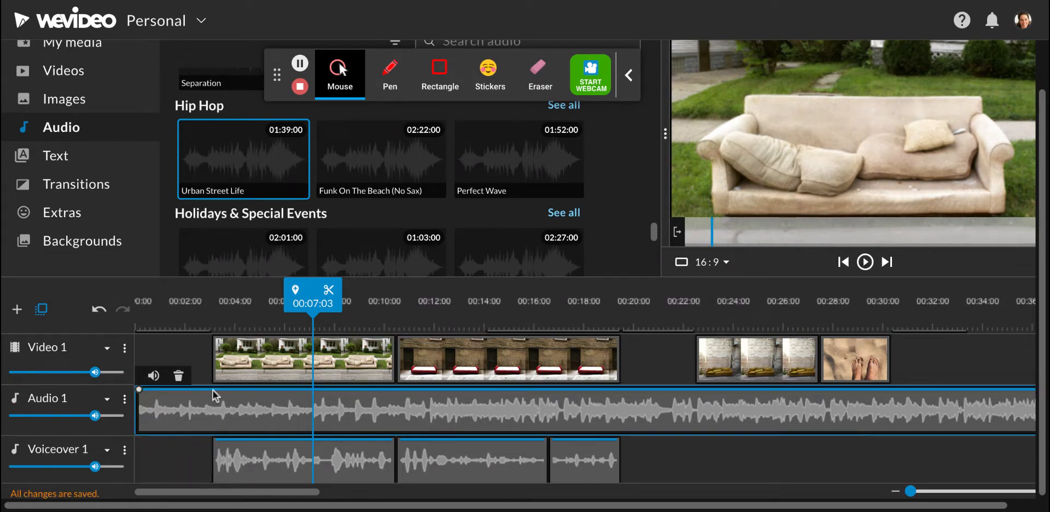
drag(218, 389, 223, 388)
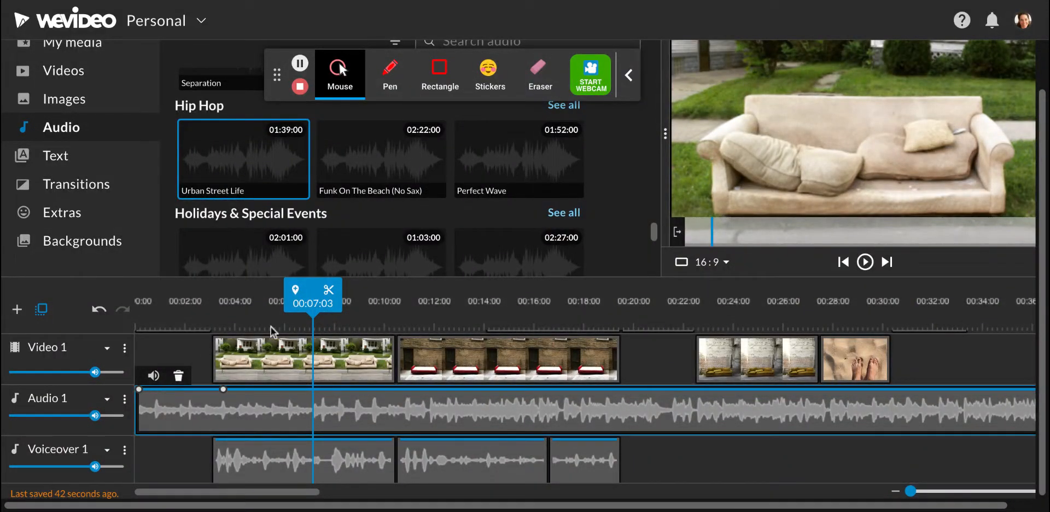
Play the opening from 00:00:00 up to the level point and add a second one on the music just before the voiceover starts
drag(316, 291, 133, 298)
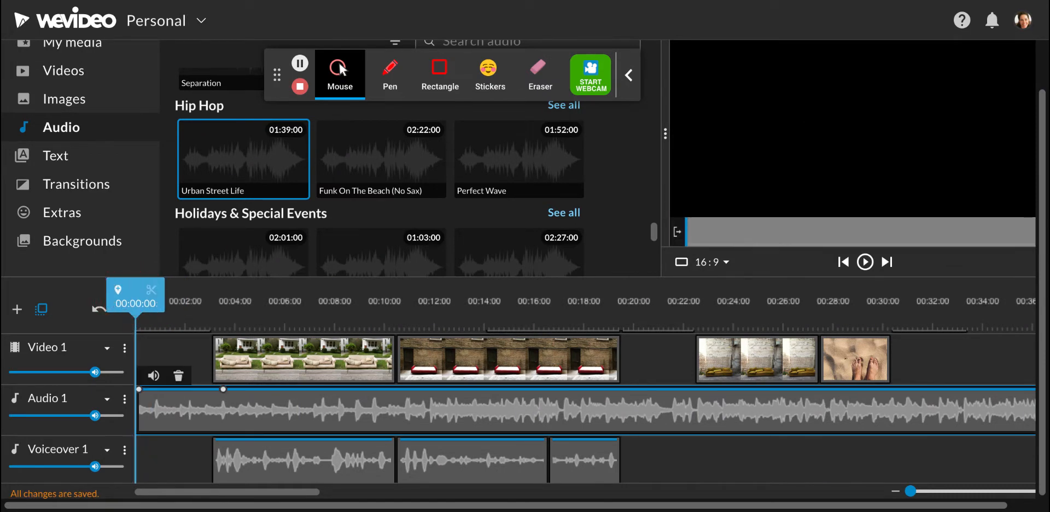
key(space)
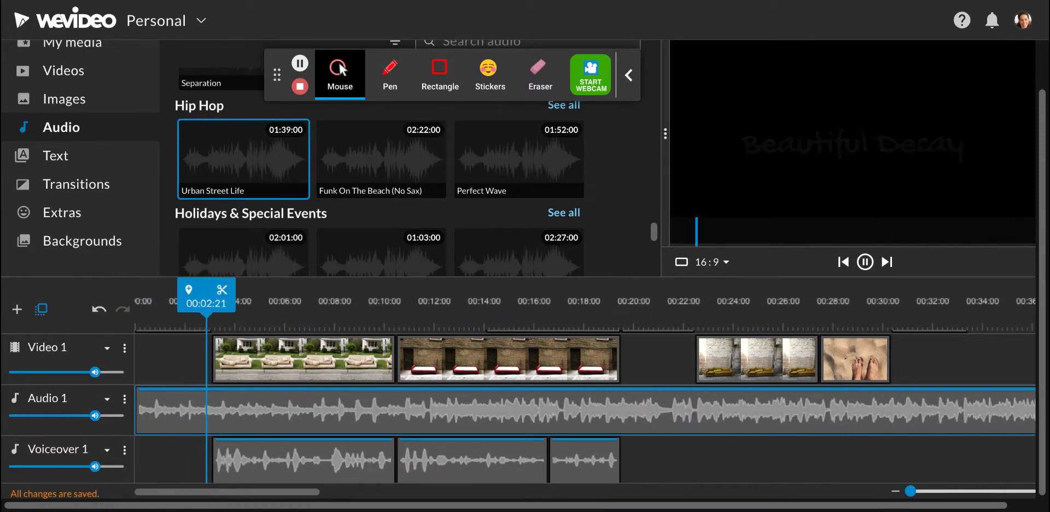
key(space)
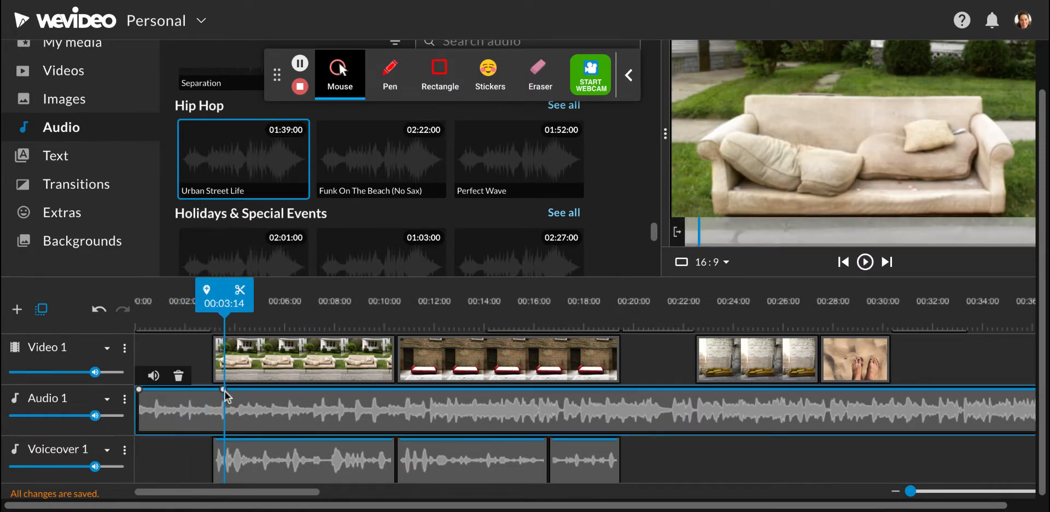
mouse_move(223, 390)
click(203, 389)
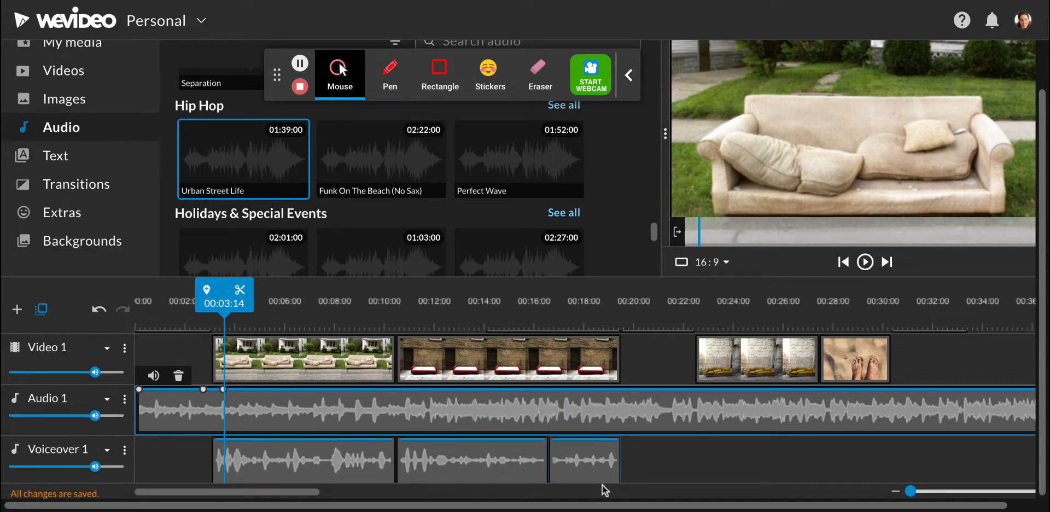
Add two level points around the end of the last voiceover clip and lower the music between the inner points to about 36–40%
click(608, 389)
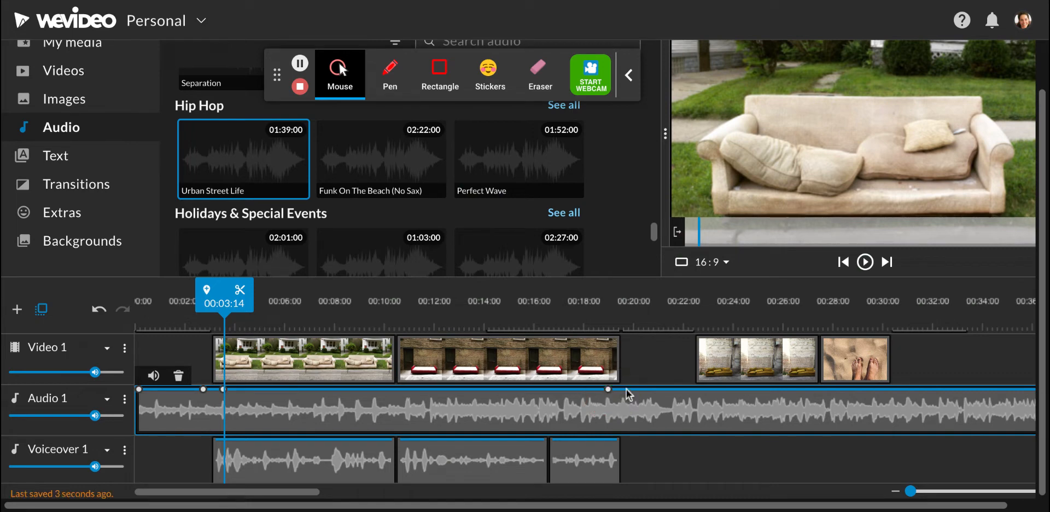
click(625, 389)
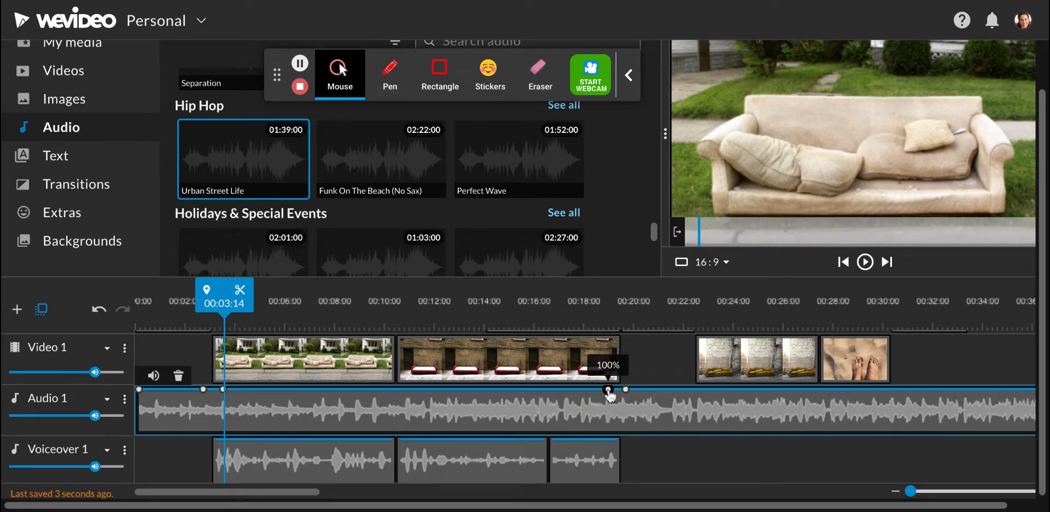
drag(608, 390, 610, 398)
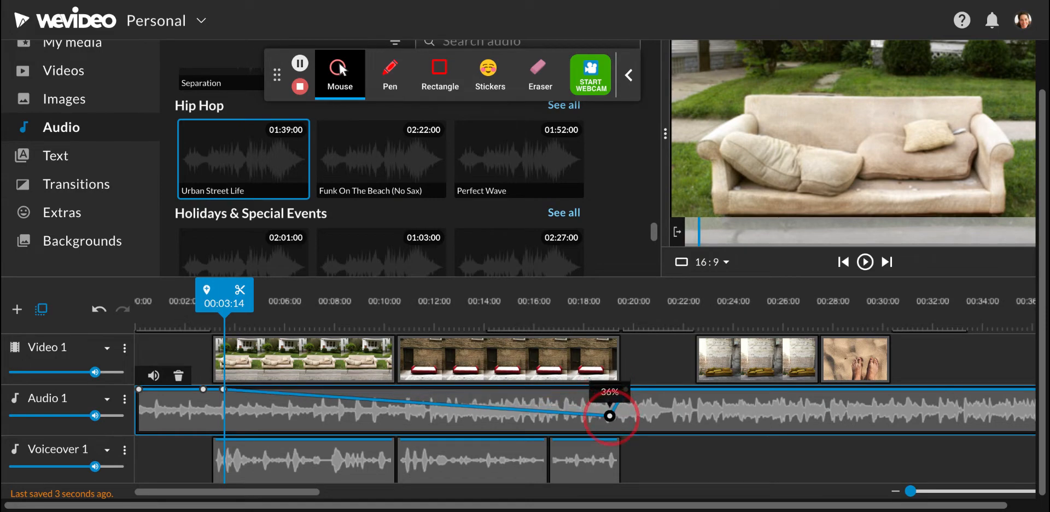
drag(222, 389, 223, 414)
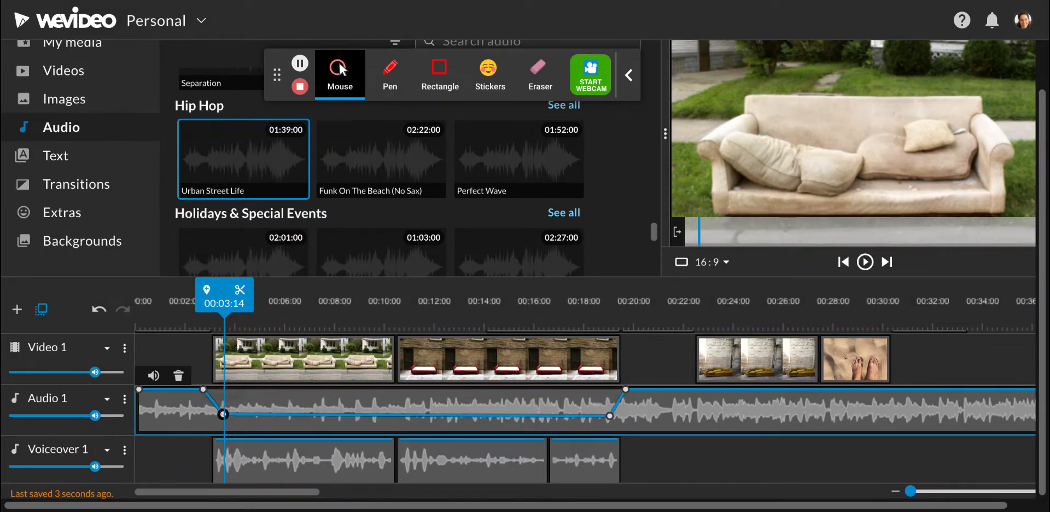
Play the music from before the voiceover to about 00:07:00 and lower both inner level points slightly
drag(228, 294, 193, 293)
key(space)
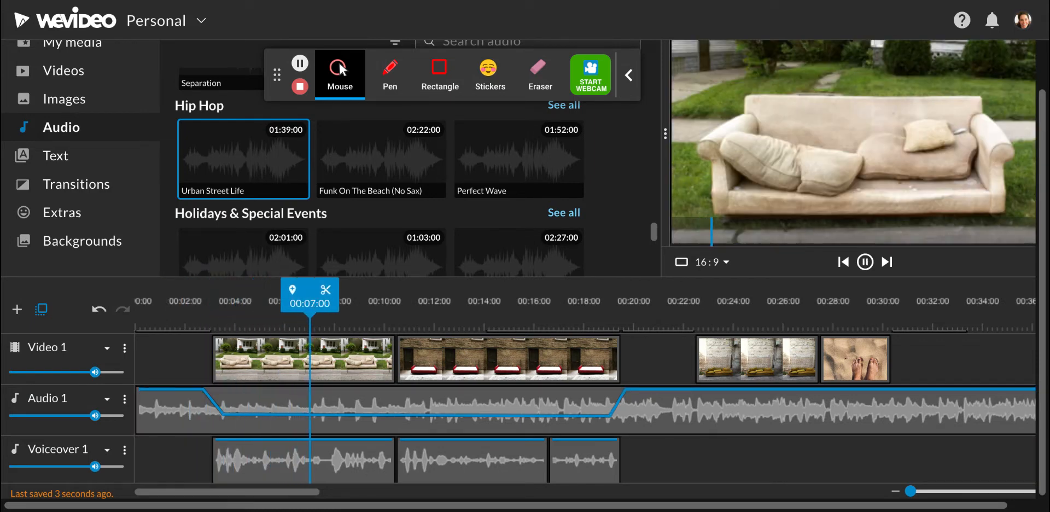
key(space)
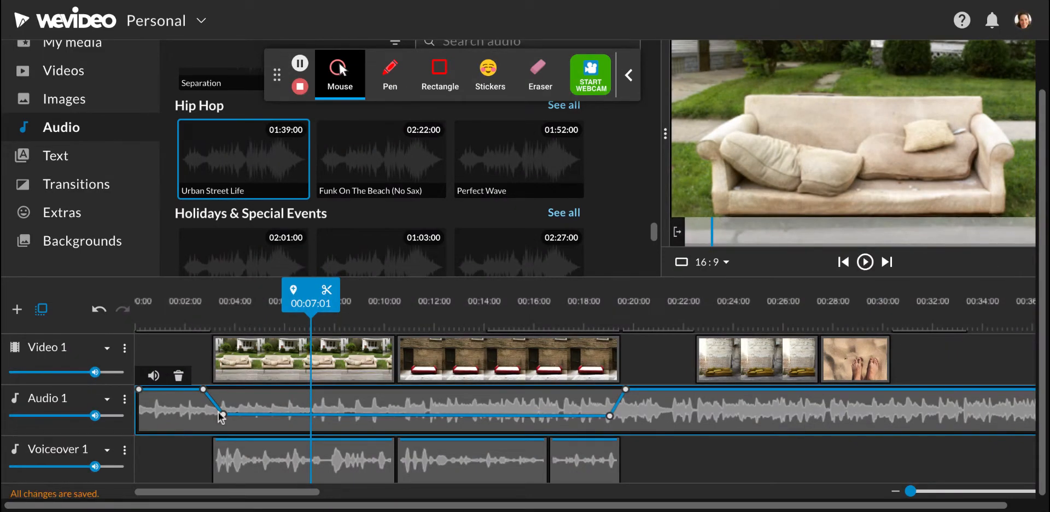
mouse_move(225, 416)
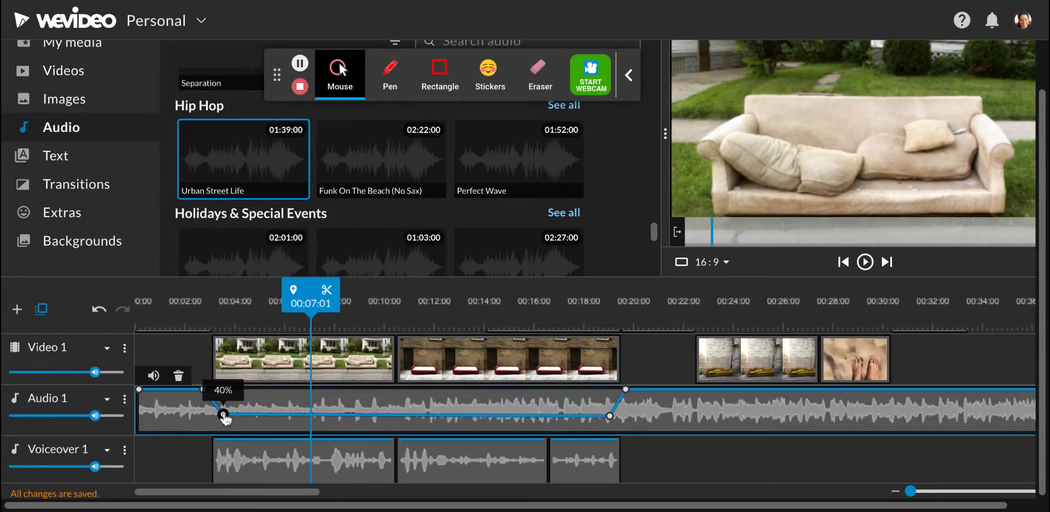
drag(225, 415, 222, 417)
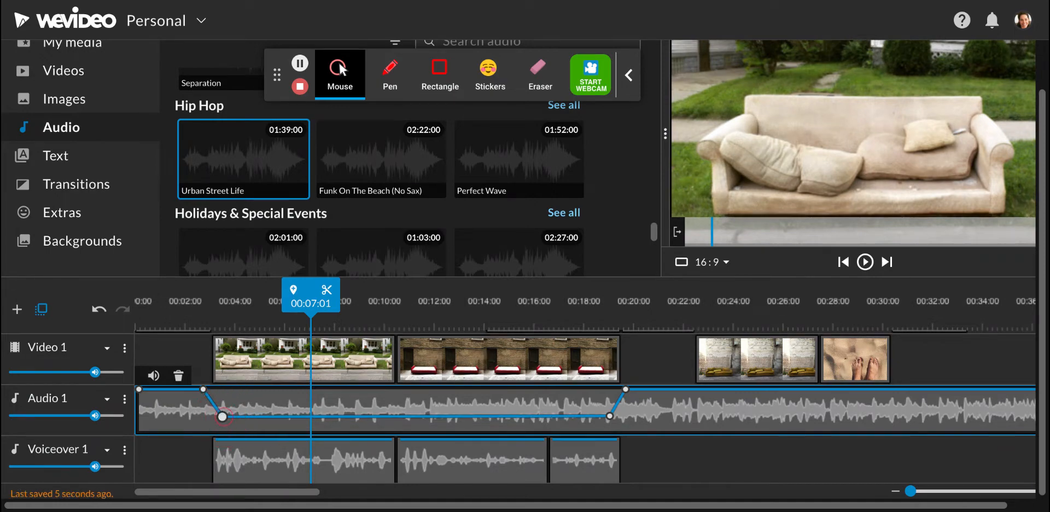
drag(608, 416, 609, 420)
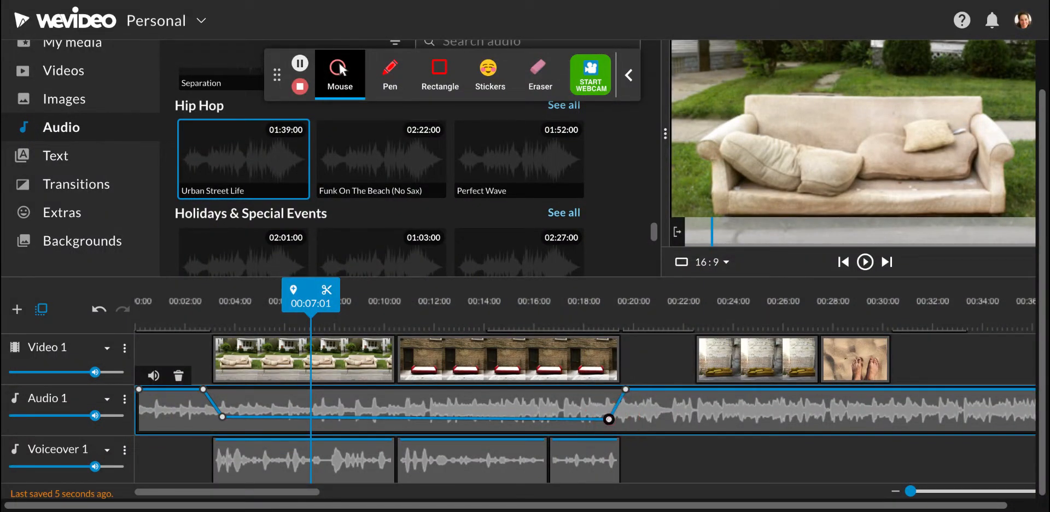
Replay the music under the first voiceover clip and lower the level point at its start to 28%
drag(310, 290, 201, 289)
key(space)
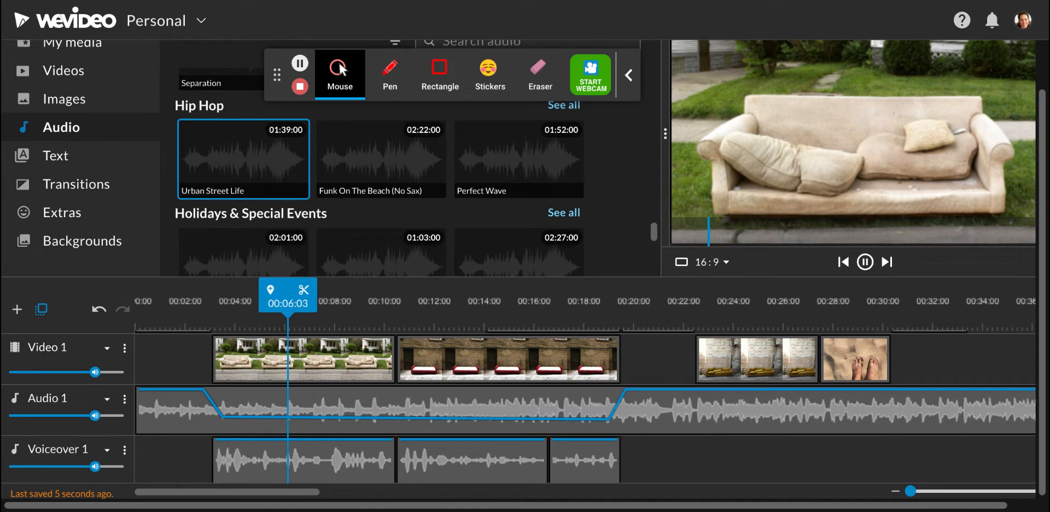
click(211, 429)
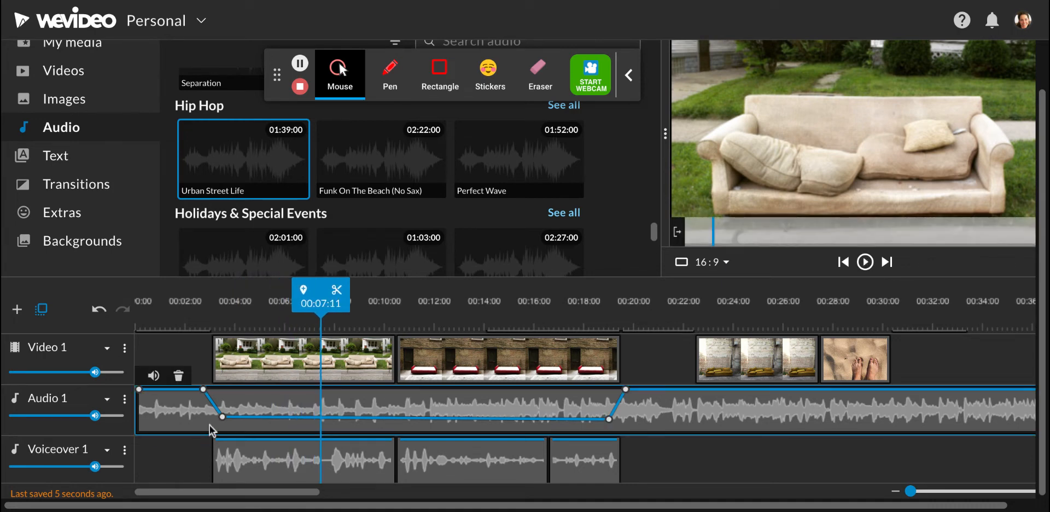
drag(223, 423, 223, 425)
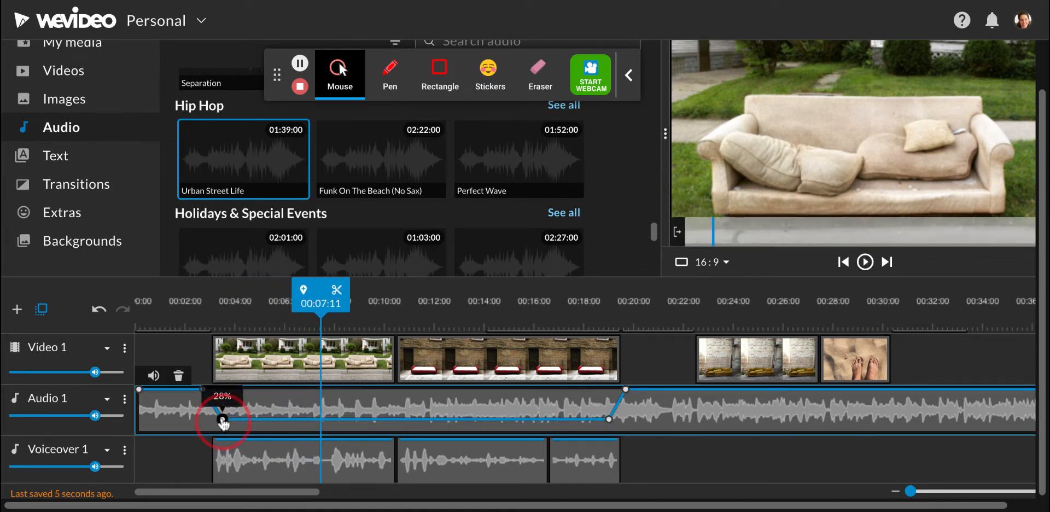
Play the voiceover section to about 00:13:00 and lower the two inner level points evenly, a little below 28%
key(space)
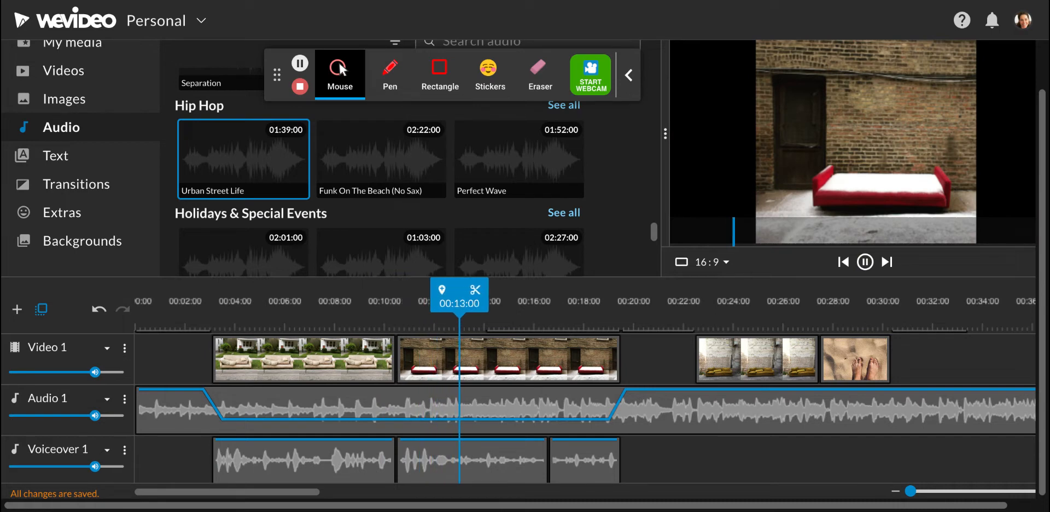
key(space)
mouse_move(222, 421)
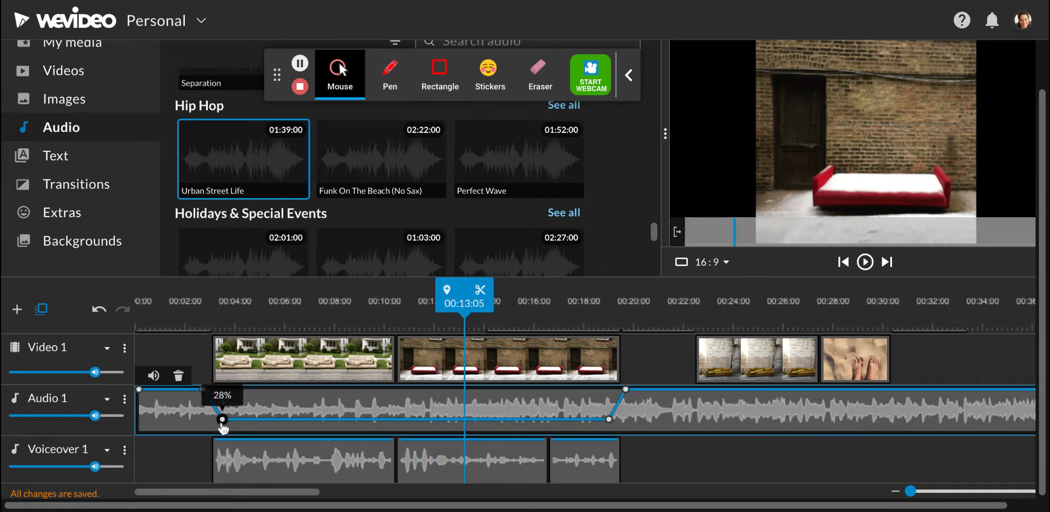
drag(222, 419, 222, 421)
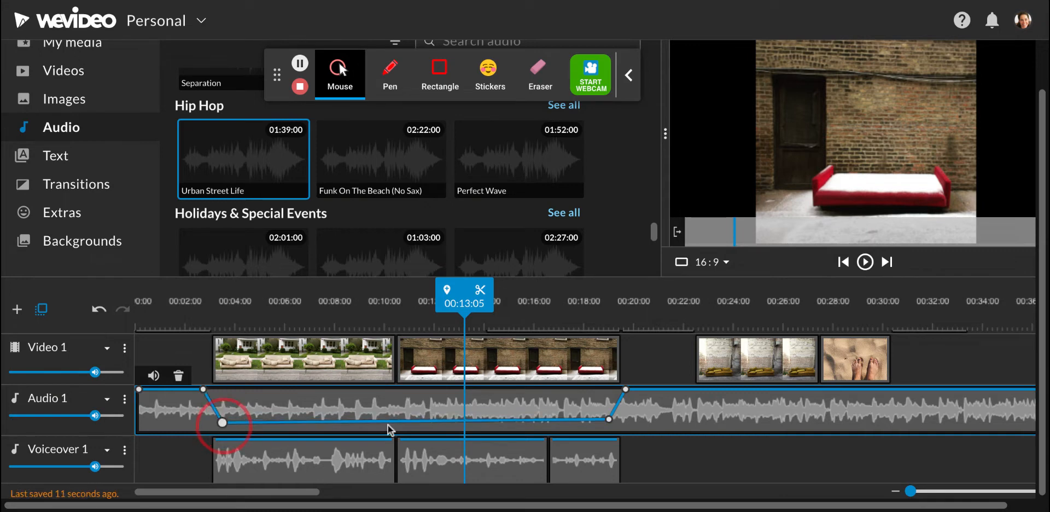
mouse_move(609, 419)
drag(609, 420, 609, 424)
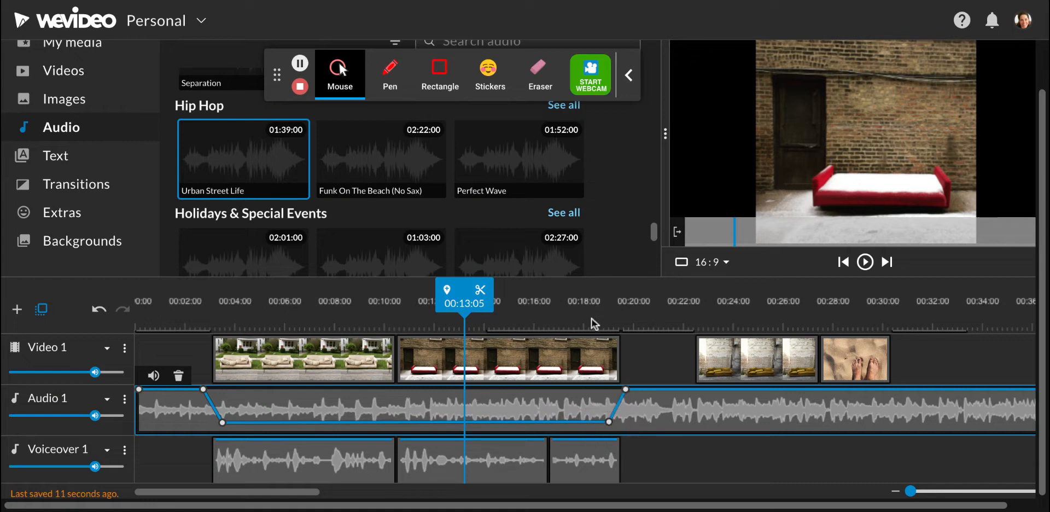
Add level points around the yellow couch and feet clips and lower the music between the inner points to about 38%
click(681, 389)
click(699, 389)
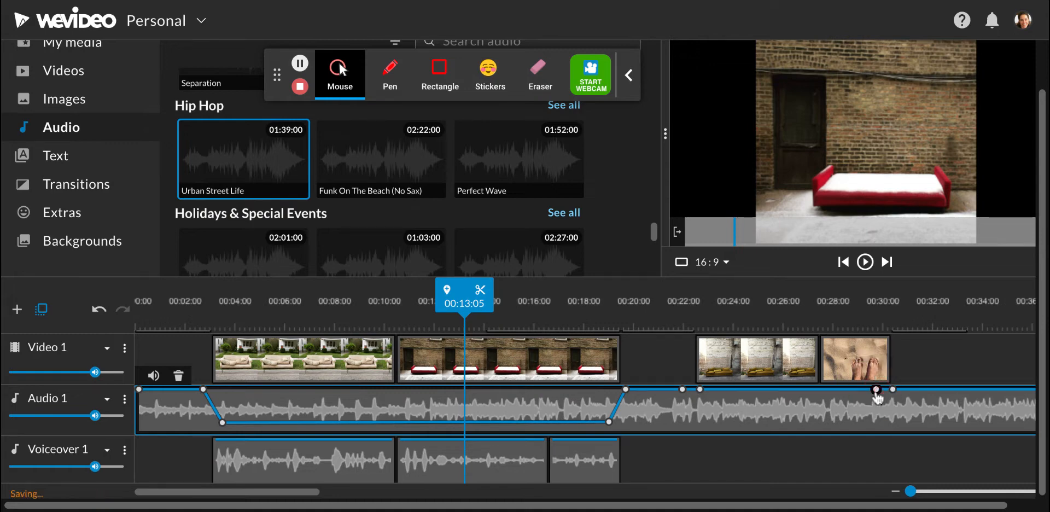
drag(876, 388, 876, 415)
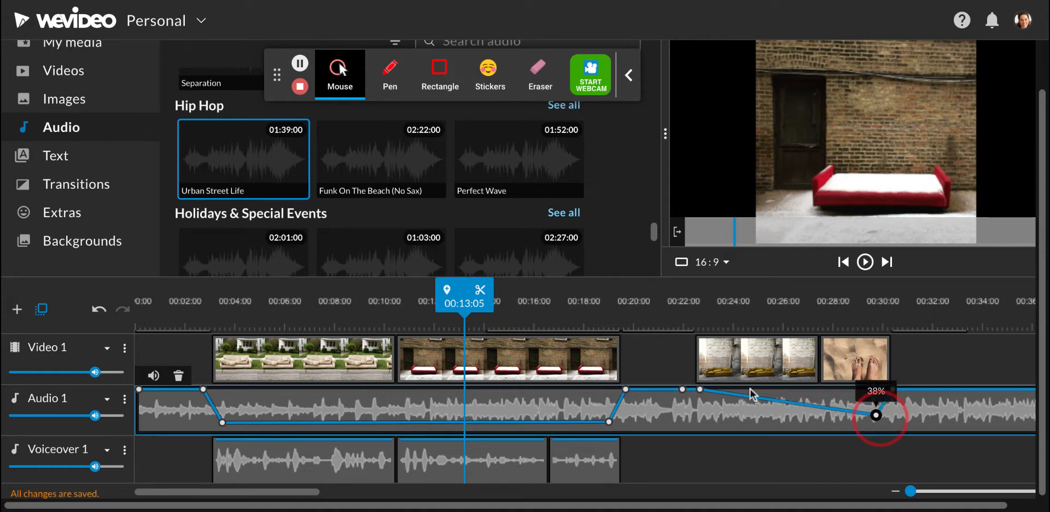
drag(700, 389, 699, 416)
Play the timeline from 00:18:18 to about 00:24:04 to hear the music rise and dip again
click(601, 318)
click(681, 388)
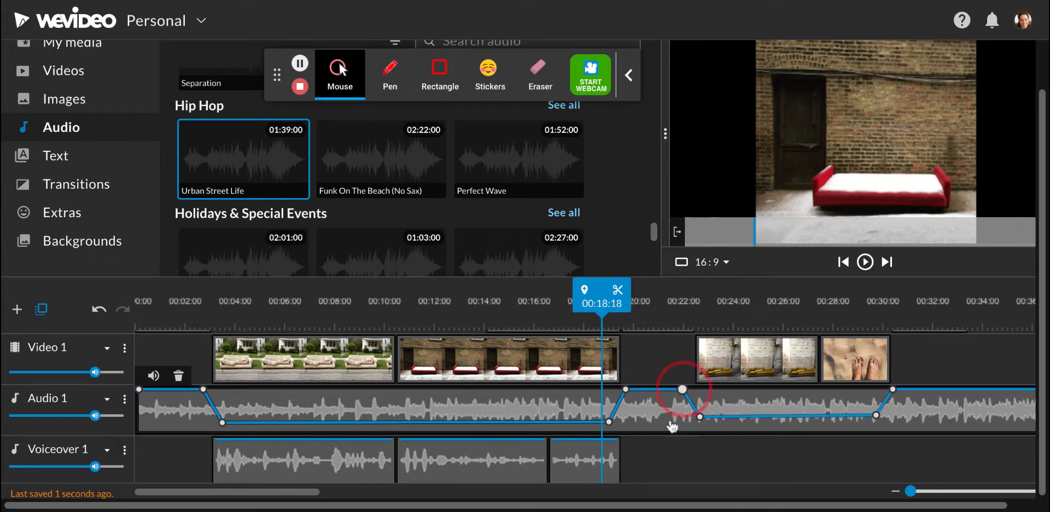
scroll(668, 463, up, 4)
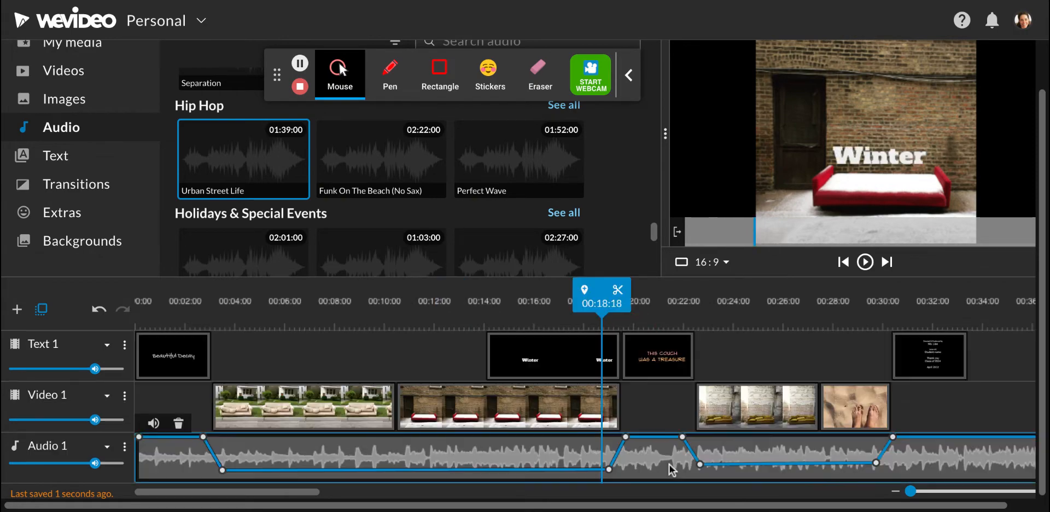
key(space)
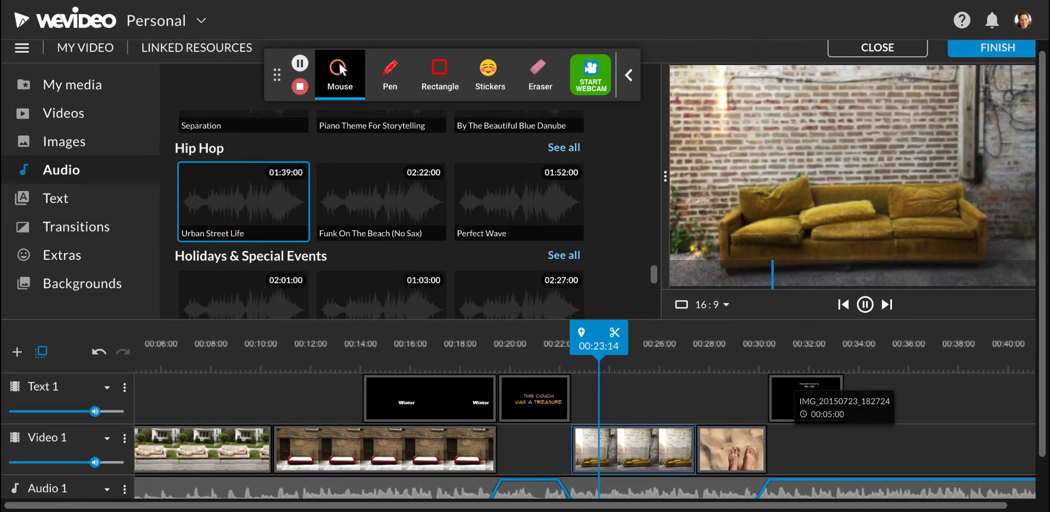
key(space)
Split the music clip at 00:34:10, just after the end credits, and remove the part beyond it
scroll(739, 446, right, 5)
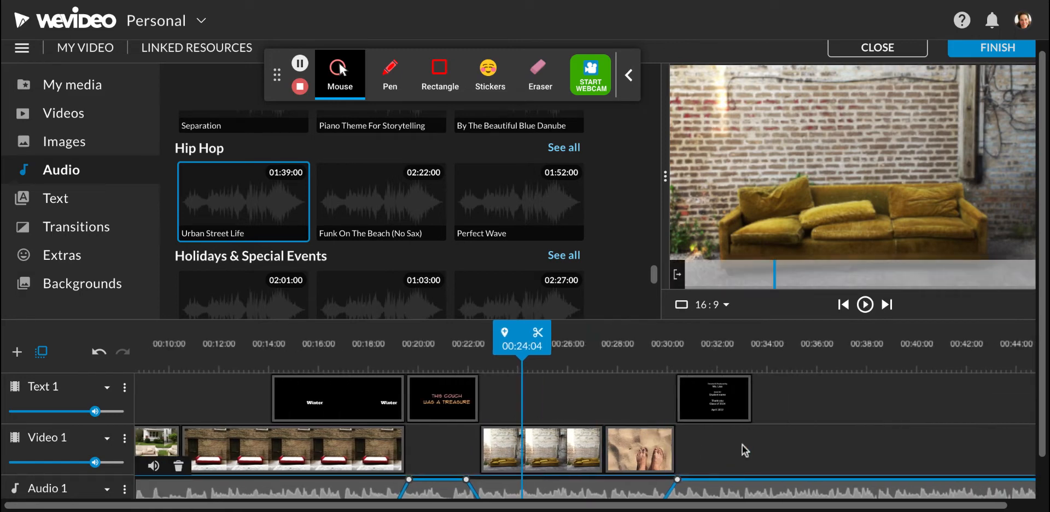
scroll(738, 443, right, 3)
scroll(738, 443, down, 1)
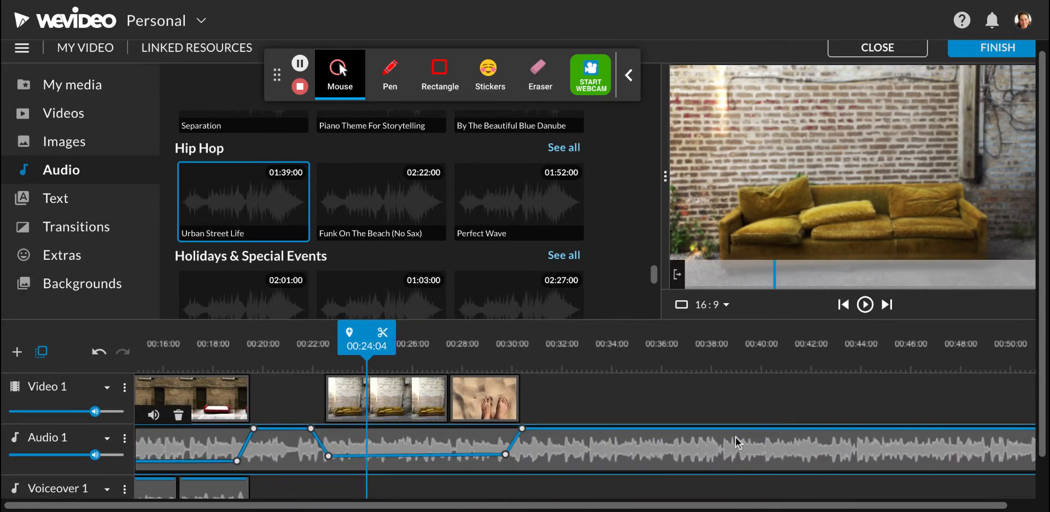
scroll(735, 440, up, 1)
scroll(616, 384, down, 1)
scroll(616, 385, right, 1)
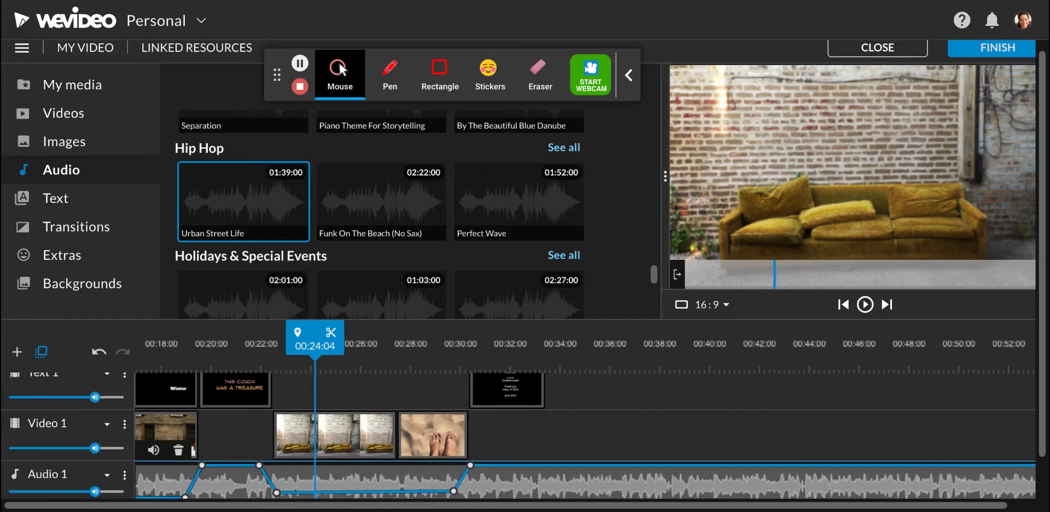
click(510, 361)
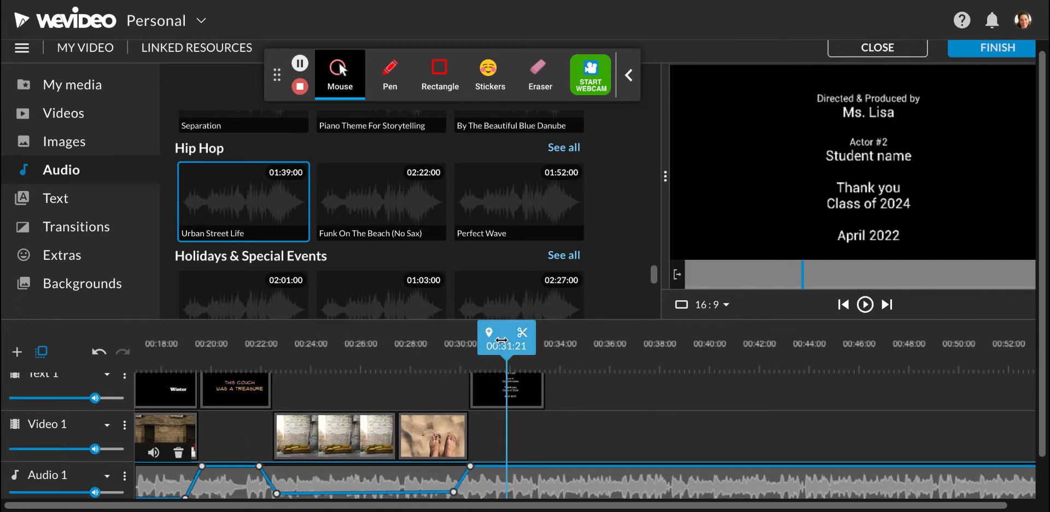
click(520, 343)
drag(501, 339, 571, 342)
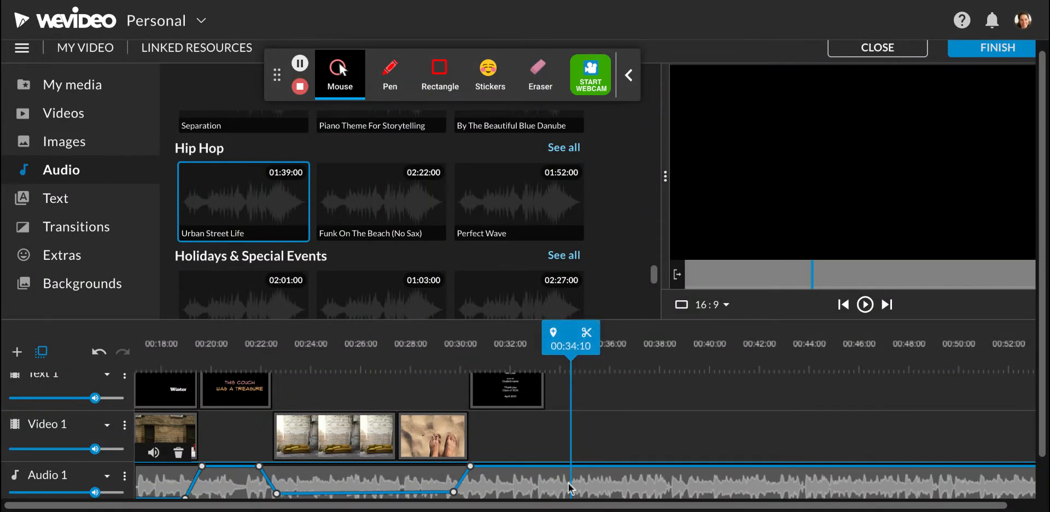
key(s)
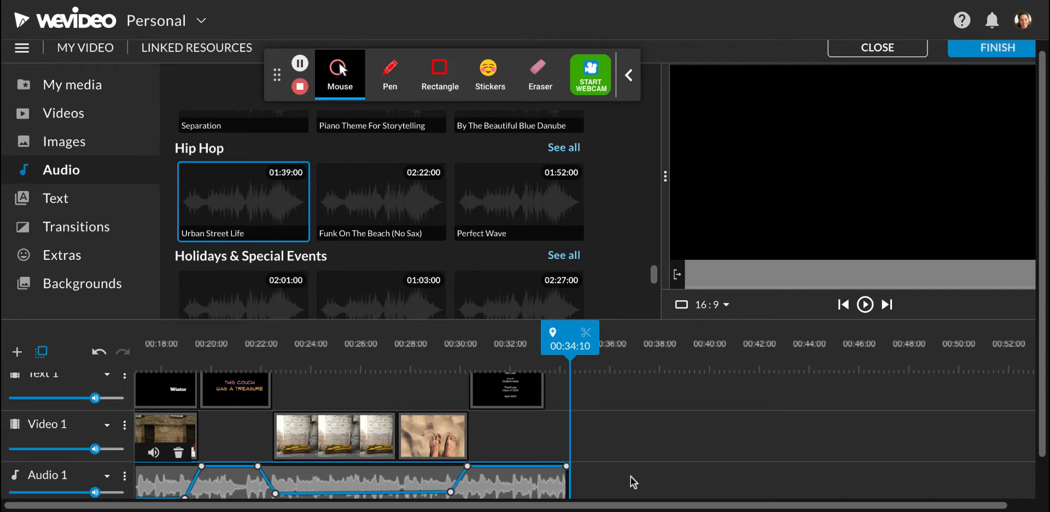
Fade the music out by lowering its end level point to the bottom and starting the fade at about 00:31:00
scroll(631, 476, down, 1)
scroll(631, 476, left, 1)
scroll(631, 477, up, 1)
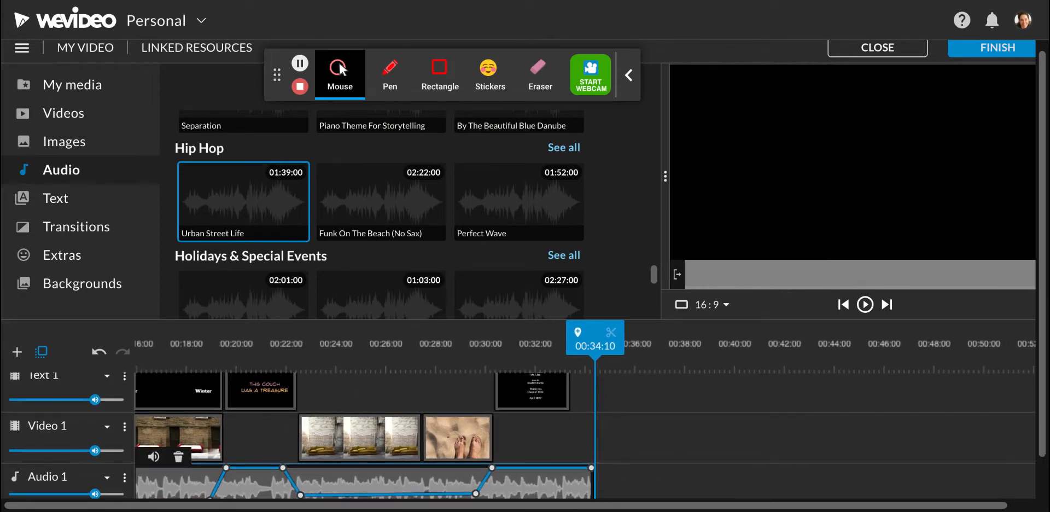
scroll(631, 477, down, 1)
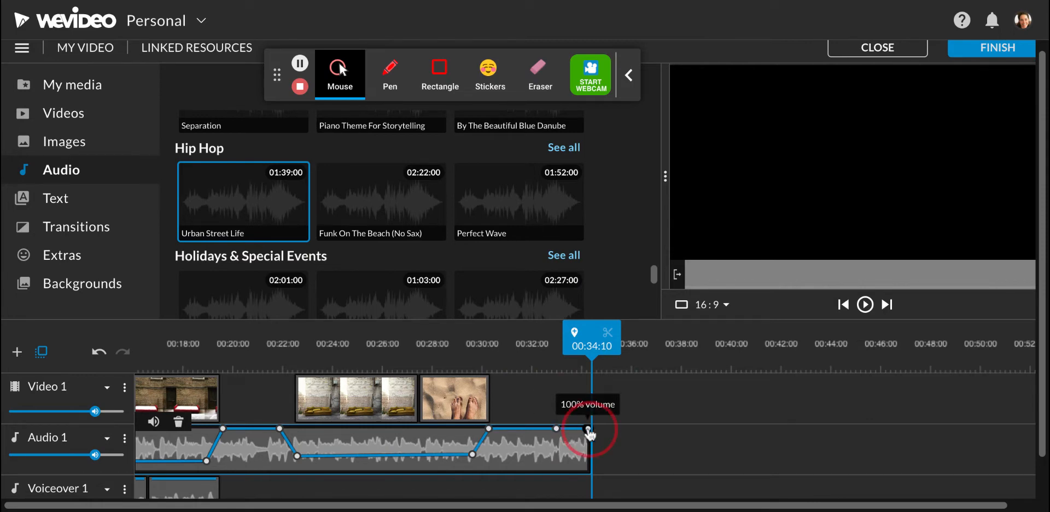
drag(589, 430, 587, 469)
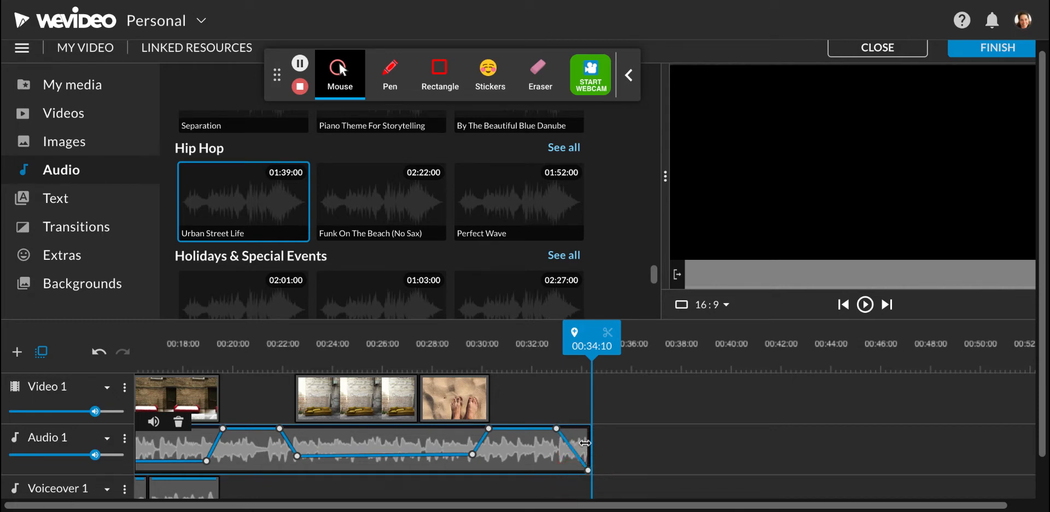
drag(556, 429, 510, 429)
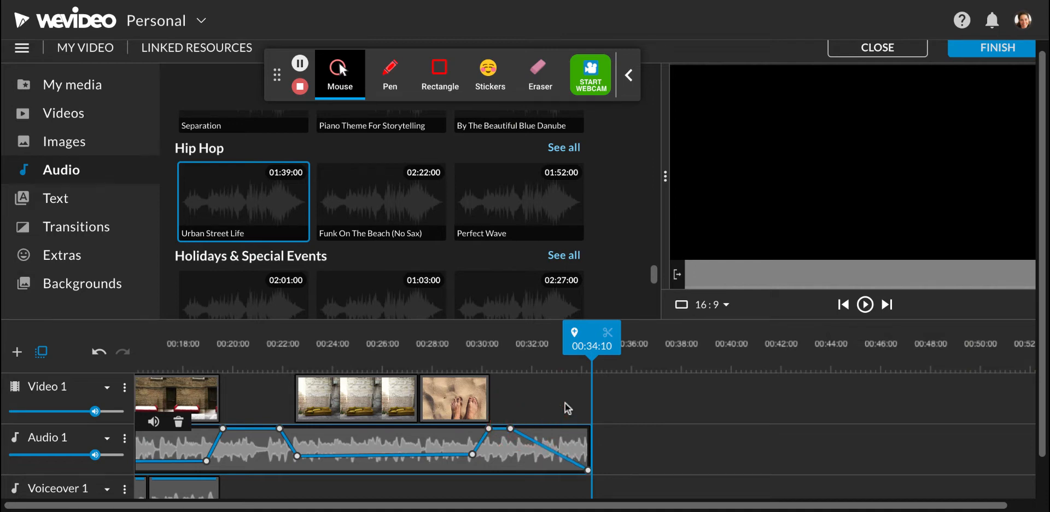
Play the ending from 00:29:22 to 00:34:10 to hear the music fade out
scroll(568, 409, up, 2)
scroll(566, 407, down, 1)
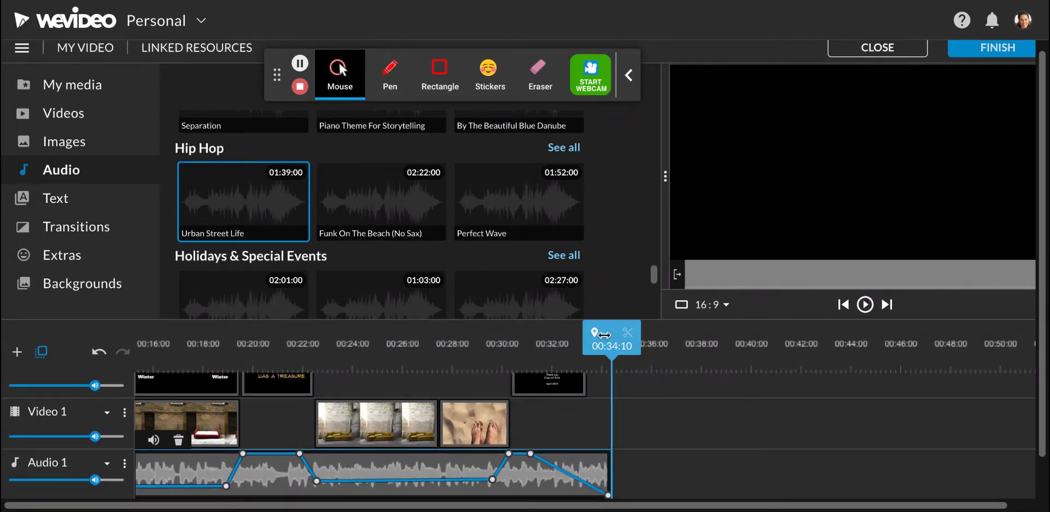
drag(603, 335, 494, 336)
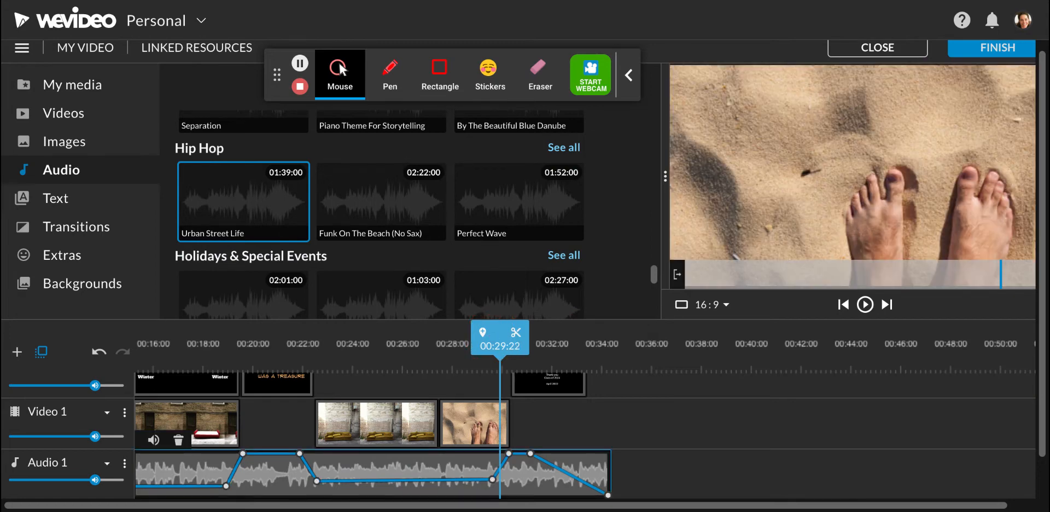
key(space)
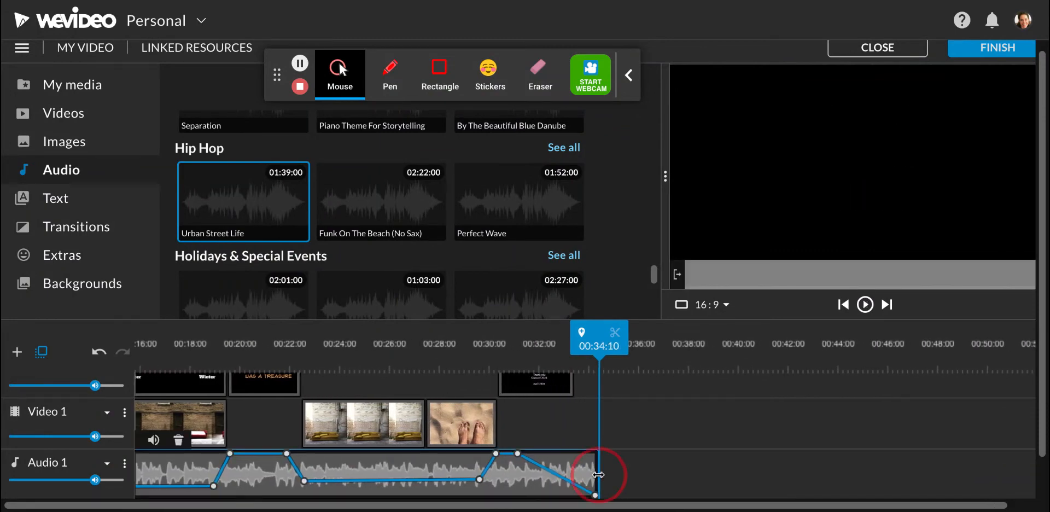
Extend the end of the music clip to about 00:36:19 and play the longer fade-out
drag(599, 474, 659, 482)
drag(653, 345, 561, 337)
key(space)
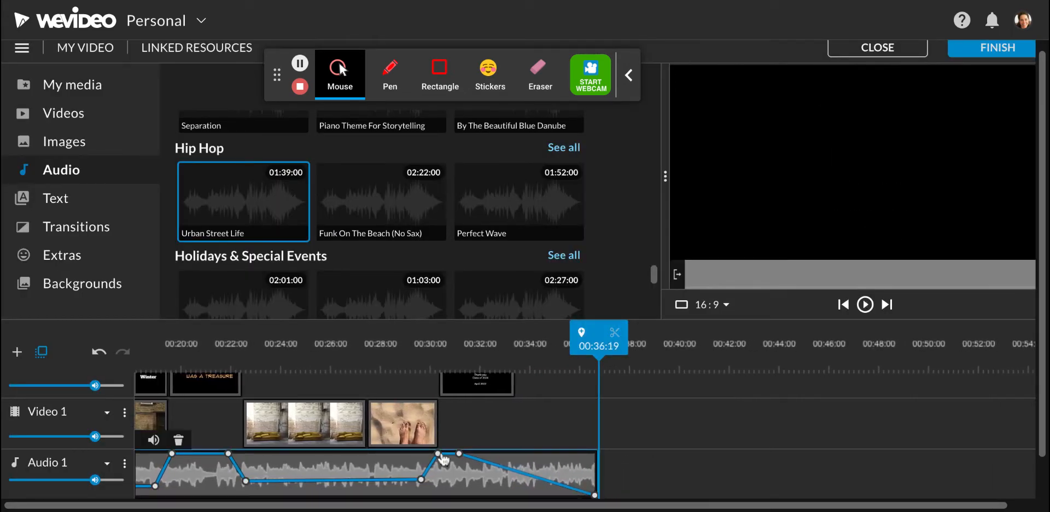
Fade the music in by adding a level point at 00:00:24 and lowering the clip's starting level point to the bottom
scroll(476, 439, left, 8)
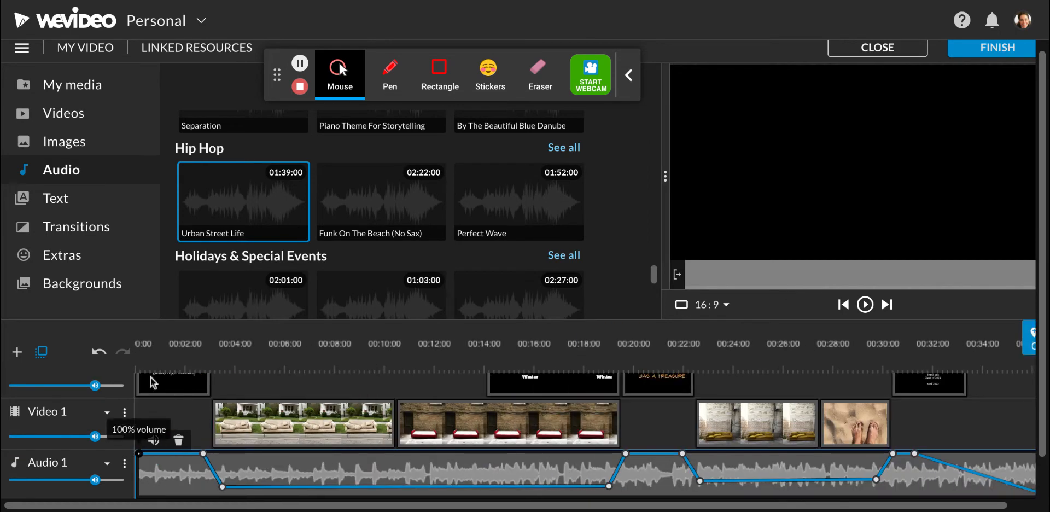
click(149, 358)
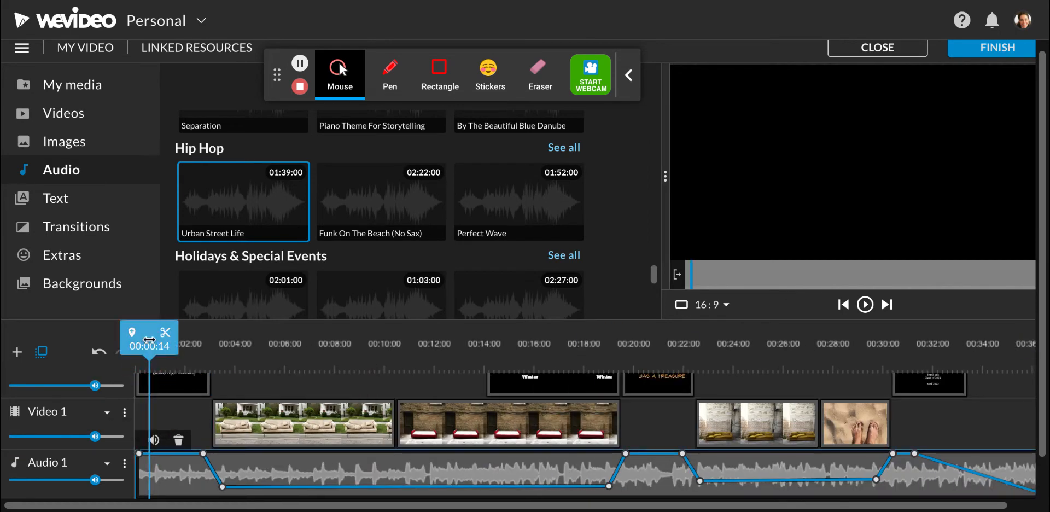
click(149, 340)
drag(149, 332, 152, 330)
mouse_move(143, 453)
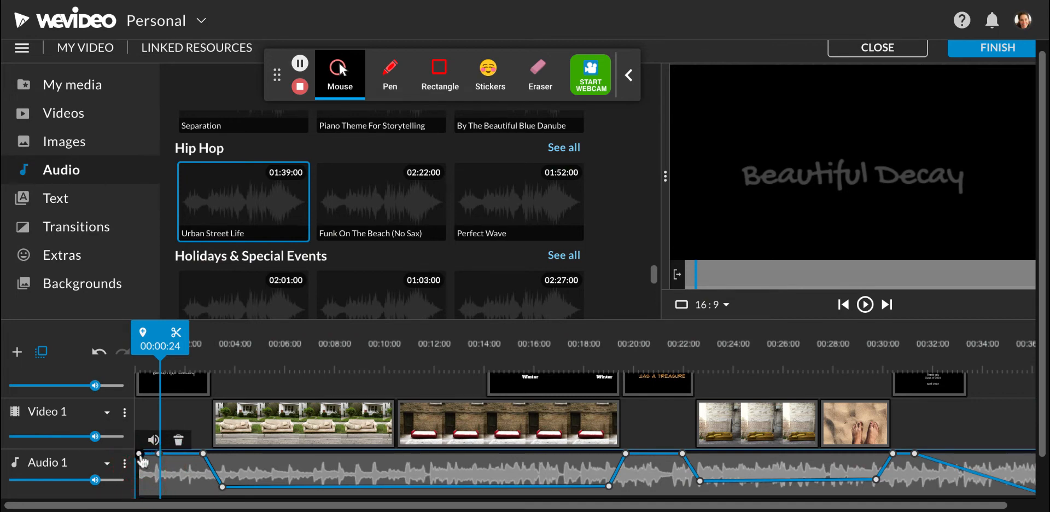
drag(139, 453, 140, 494)
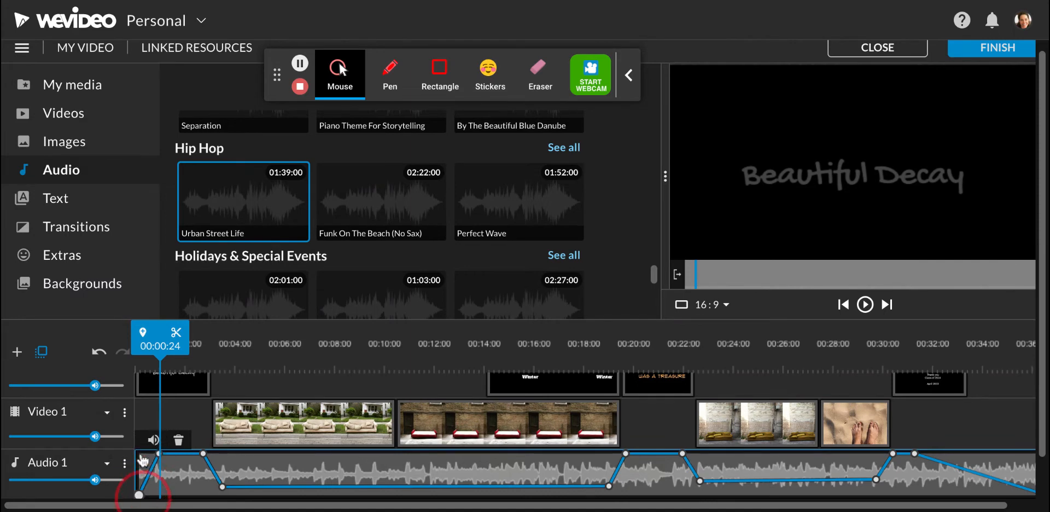
Play the opening from the beginning to 00:04:11 to hear the music fade in
drag(159, 334, 135, 335)
key(space)
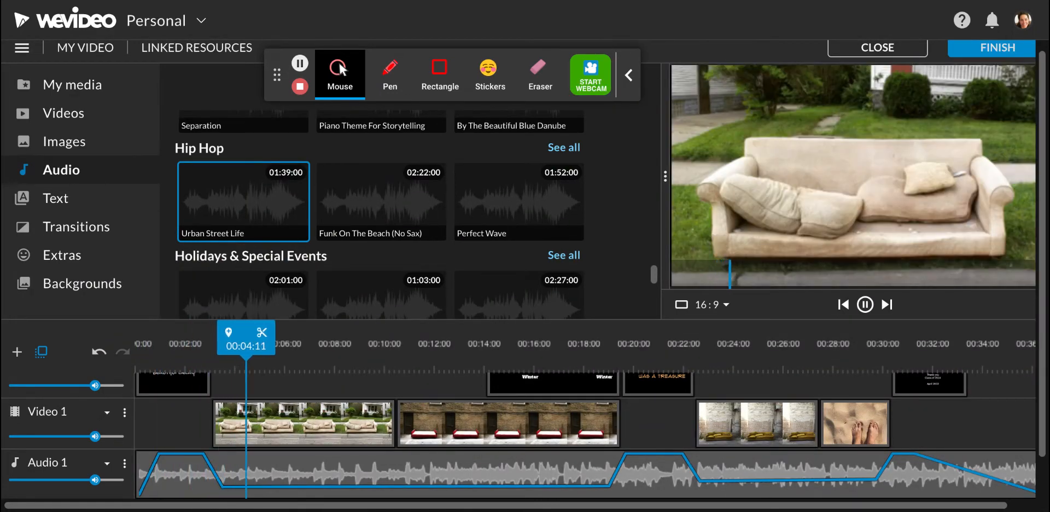
key(space)
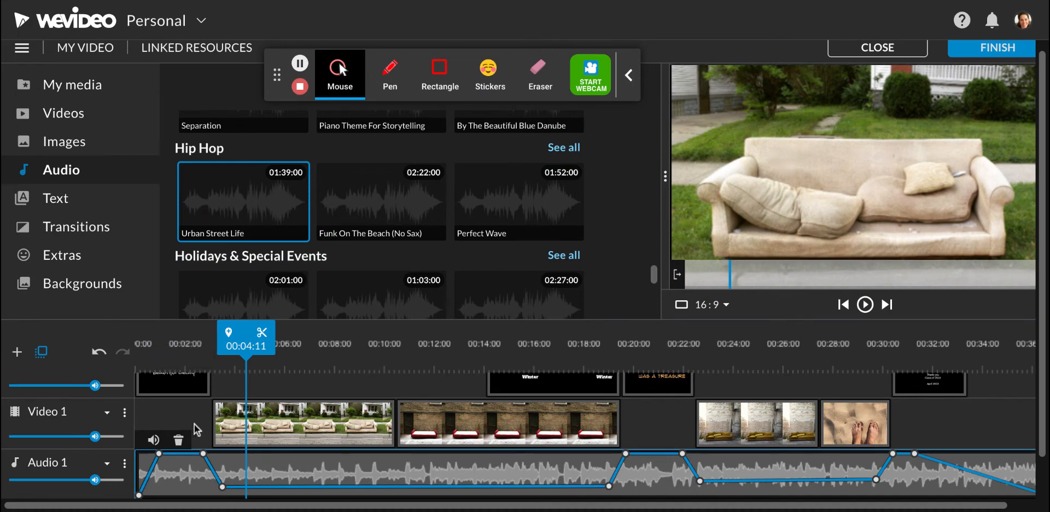
Add a new audio track named "Sound effects" to the timeline
scroll(214, 416, down, 1)
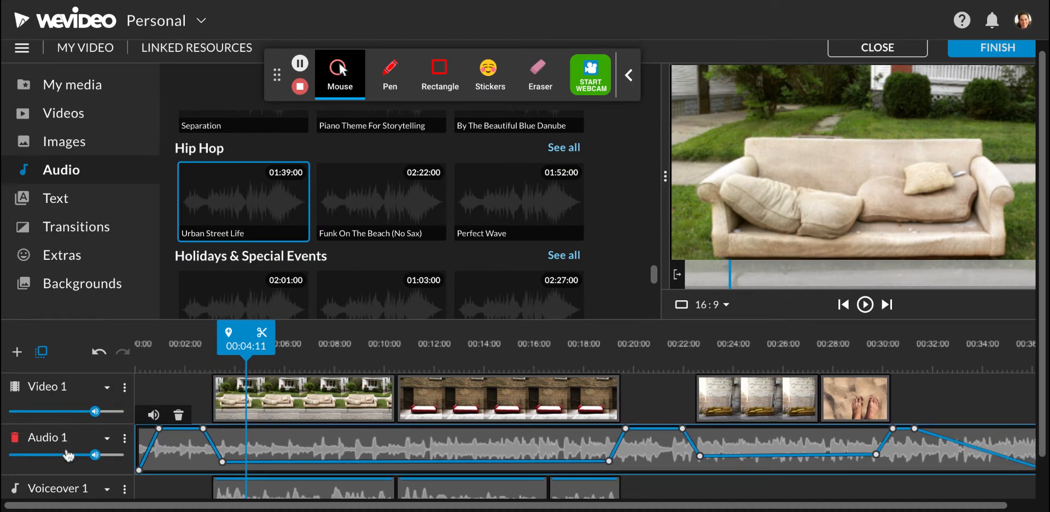
scroll(68, 455, down, 2)
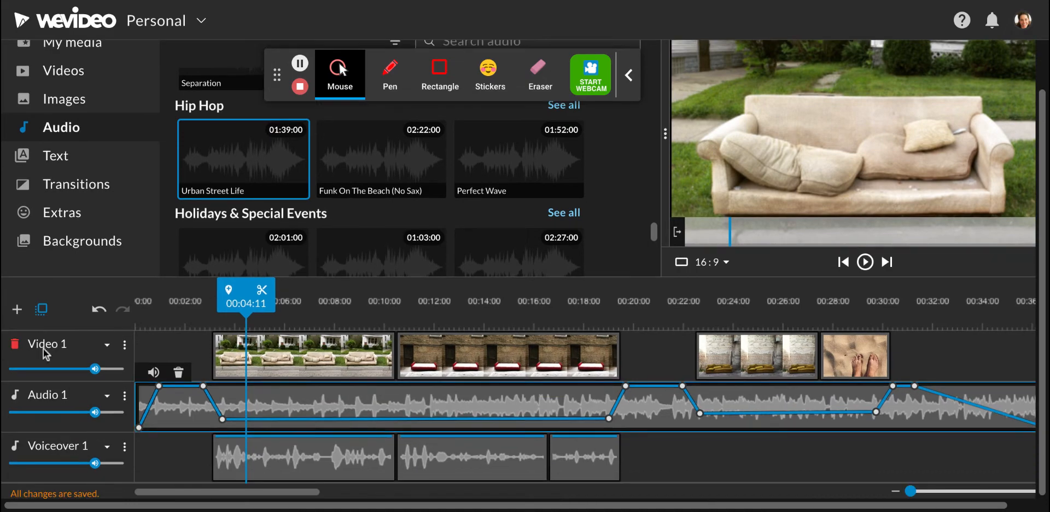
click(18, 310)
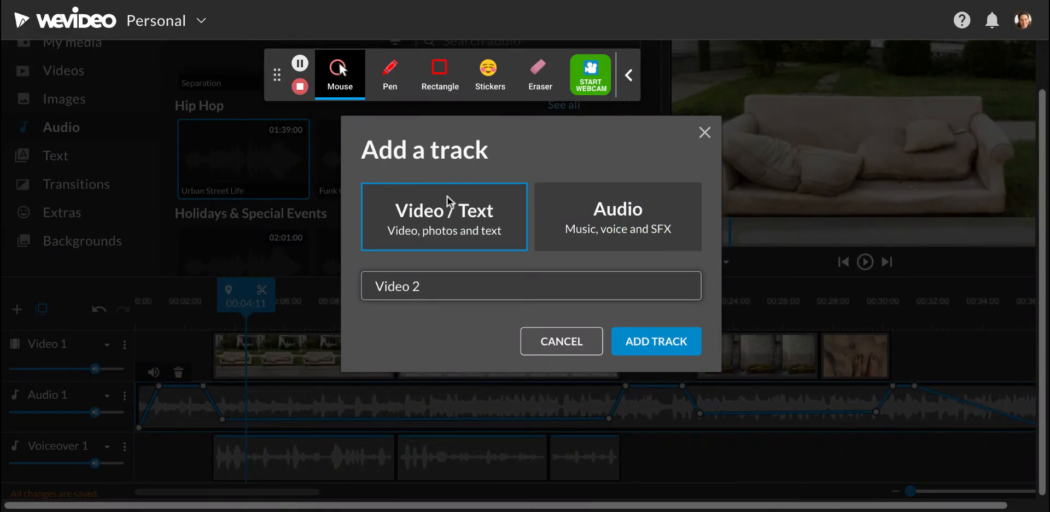
click(605, 222)
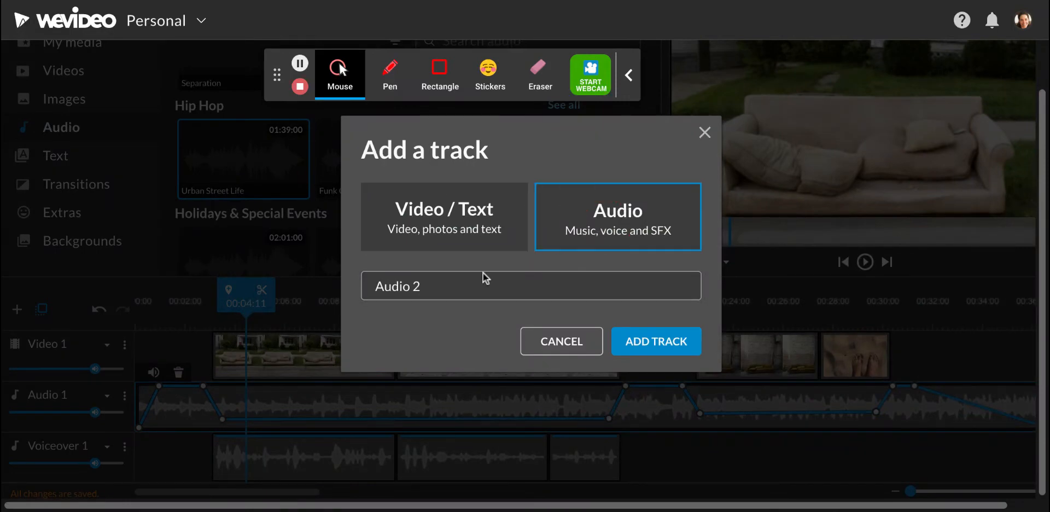
click(448, 287)
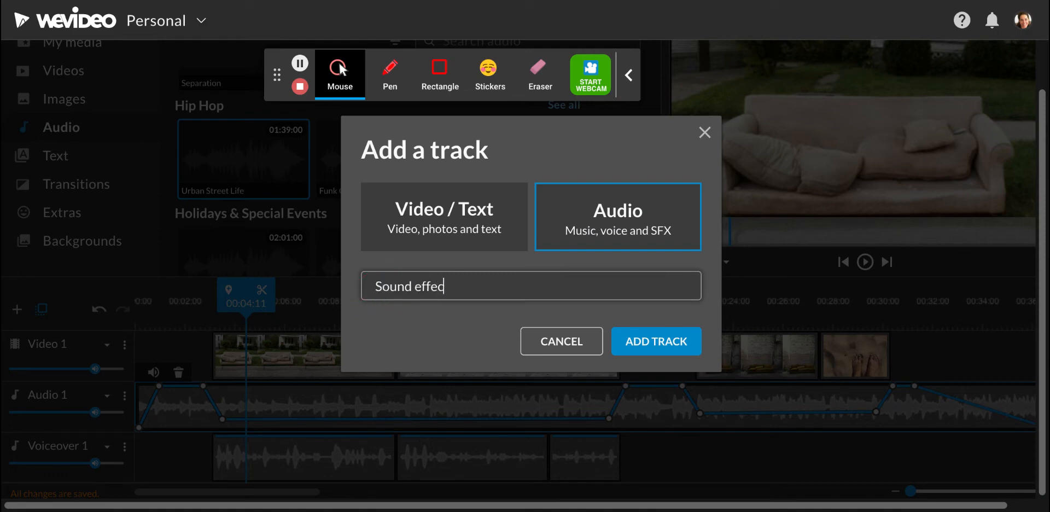
click(655, 345)
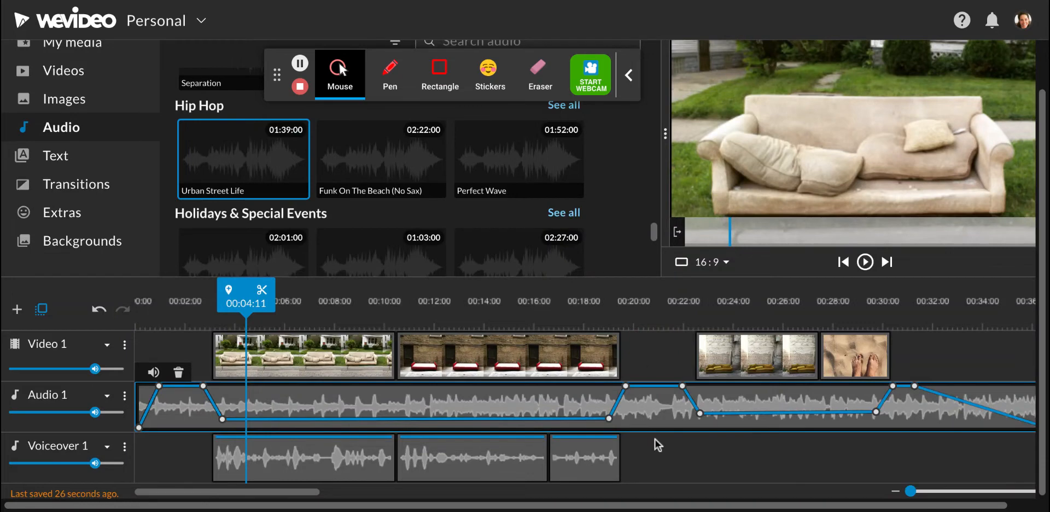
scroll(657, 445, down, 1)
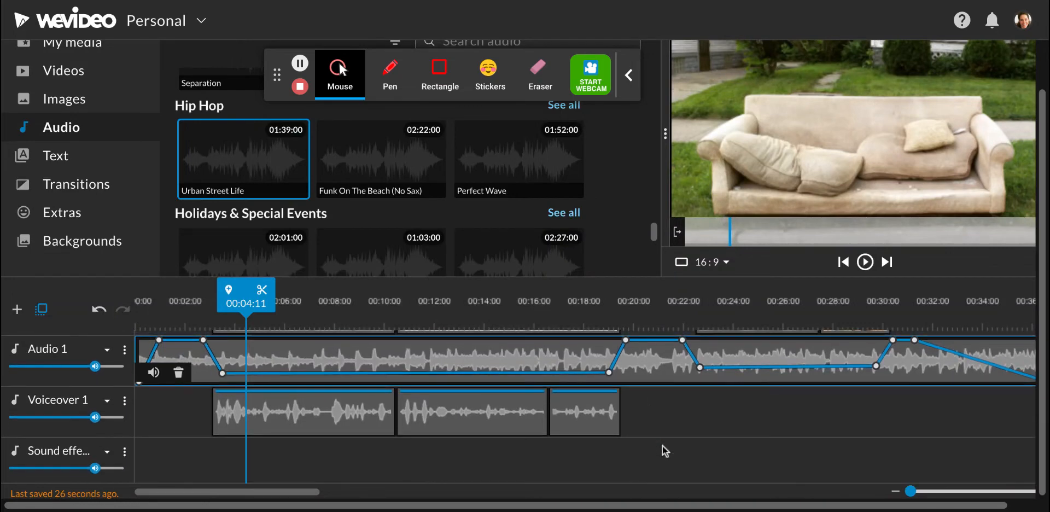
Locate the "This couch was a treasure" title at 00:21:01 and search the audio library for "jingle"
scroll(657, 342, up, 1)
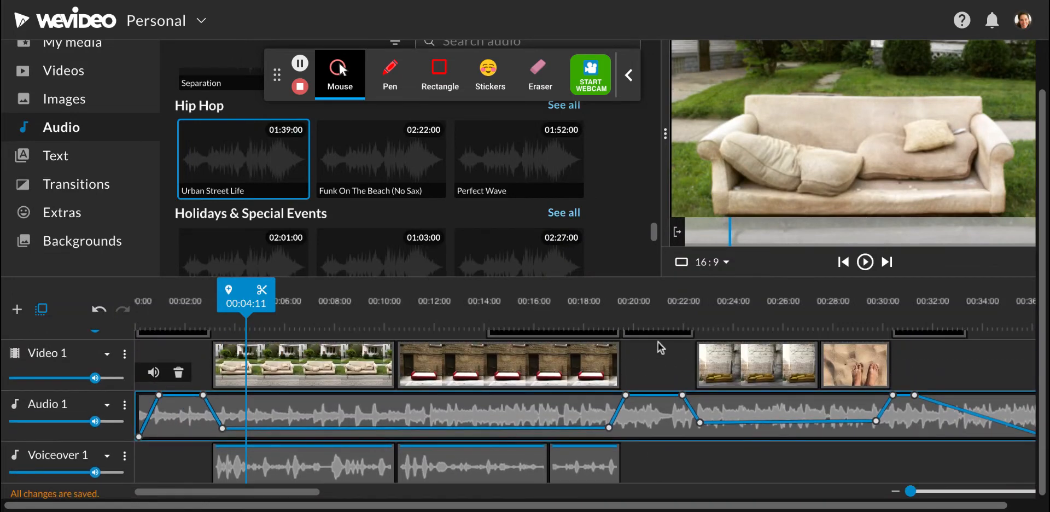
click(657, 312)
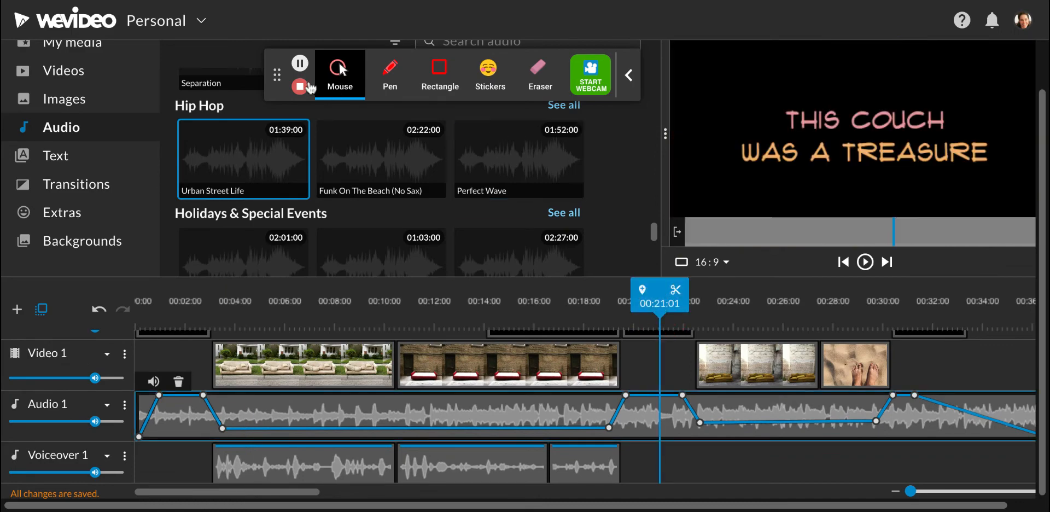
mouse_move(275, 72)
mouse_down()
mouse_move(274, 134)
mouse_move(533, 469)
mouse_move(142, 441)
mouse_move(72, 479)
mouse_up()
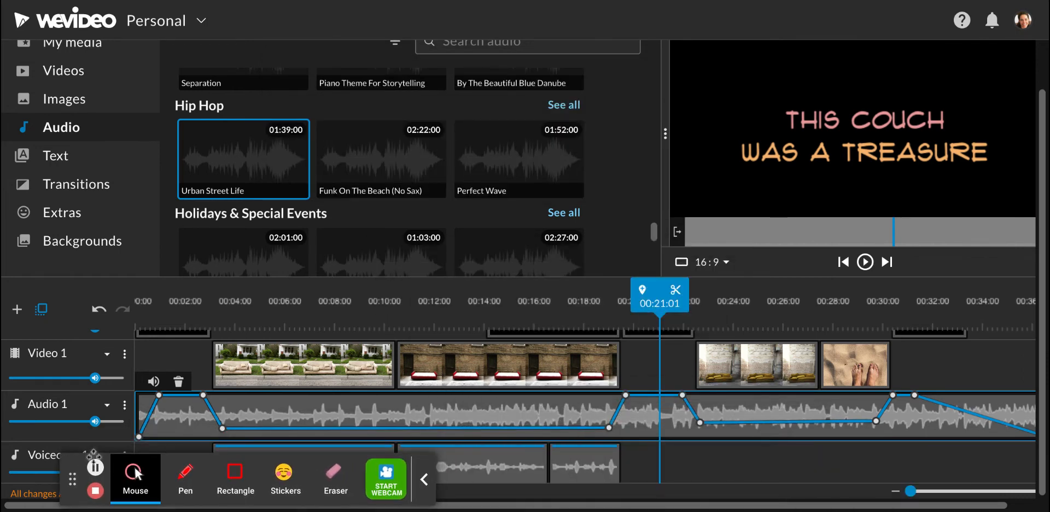
scroll(307, 150, up, 3)
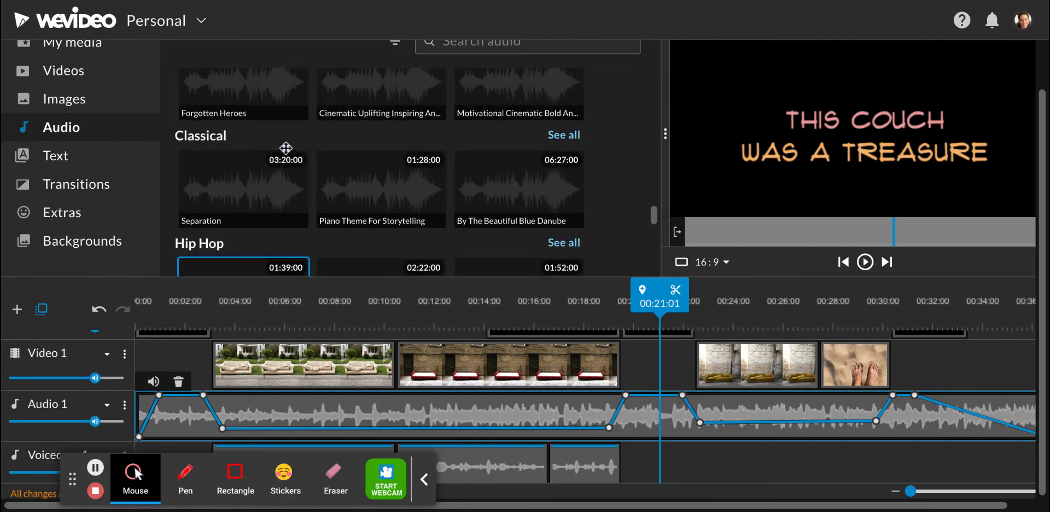
scroll(634, 167, up, 15)
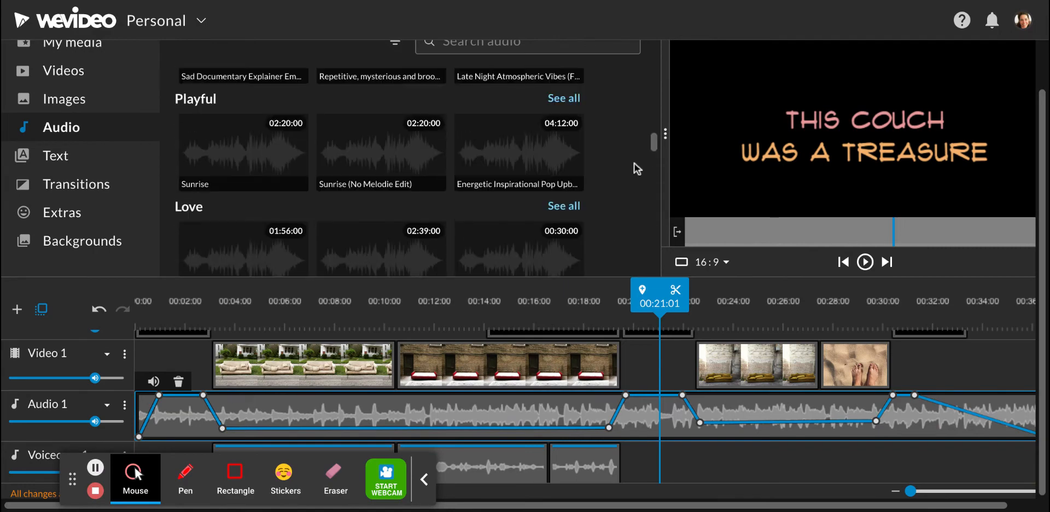
scroll(637, 168, up, 5)
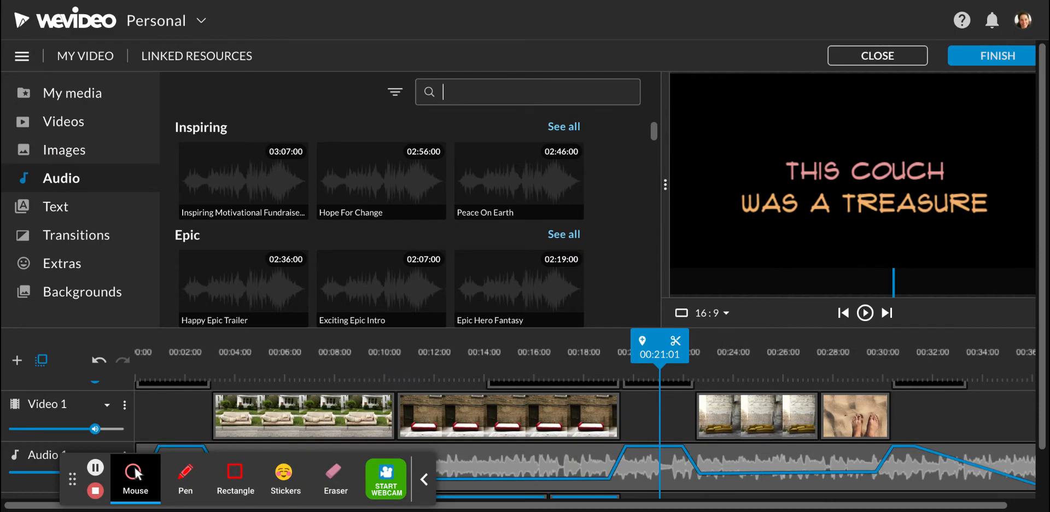
key(Return)
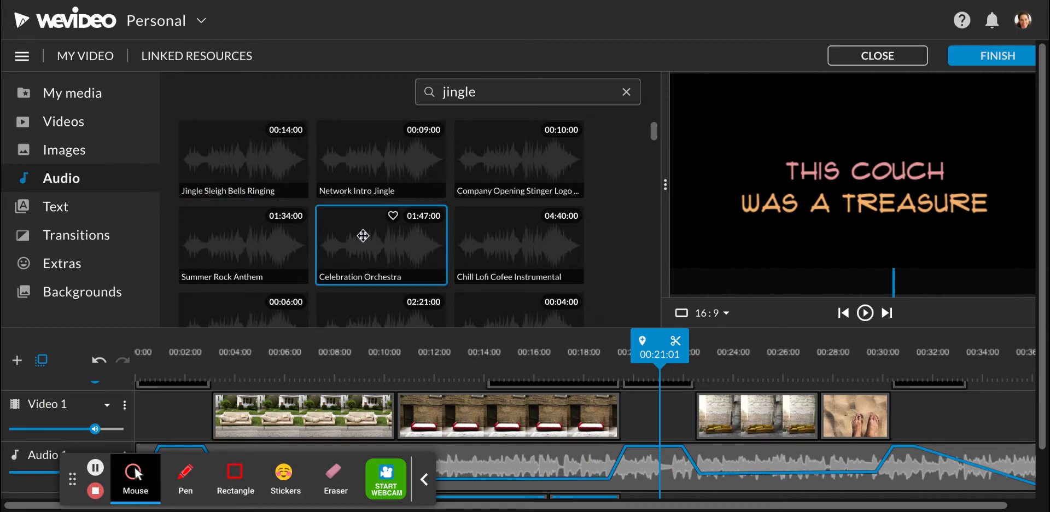
scroll(361, 235, down, 2)
scroll(361, 235, up, 2)
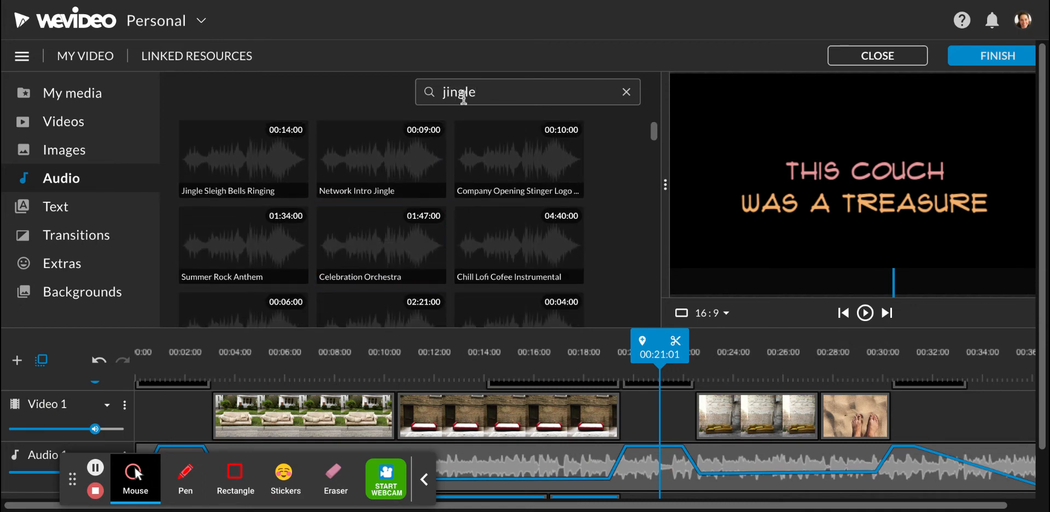
Search the audio library for "bell" and preview Bell 1, Tiny Fairy Bell and Good Idea Shiny Ding 3
double_click(487, 94)
text(bell)
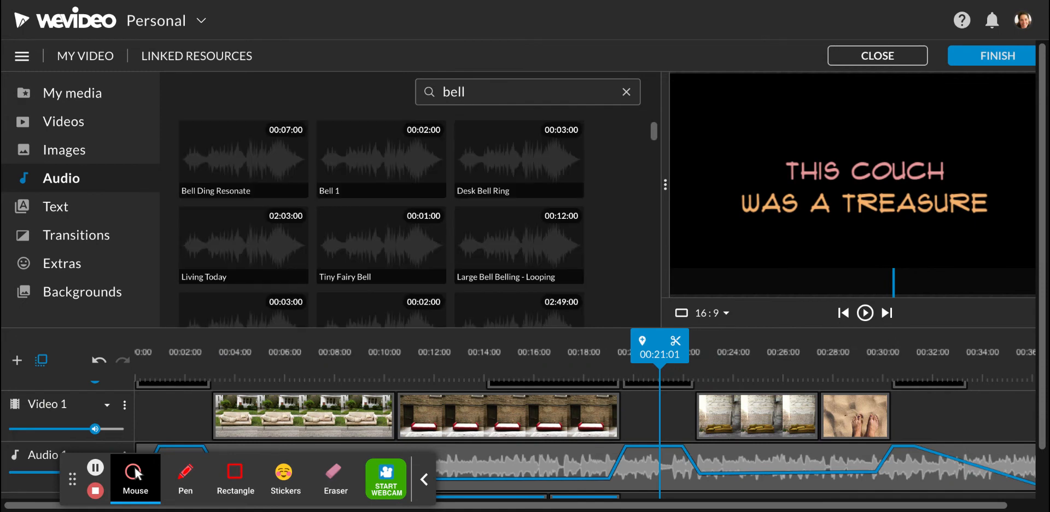
click(348, 174)
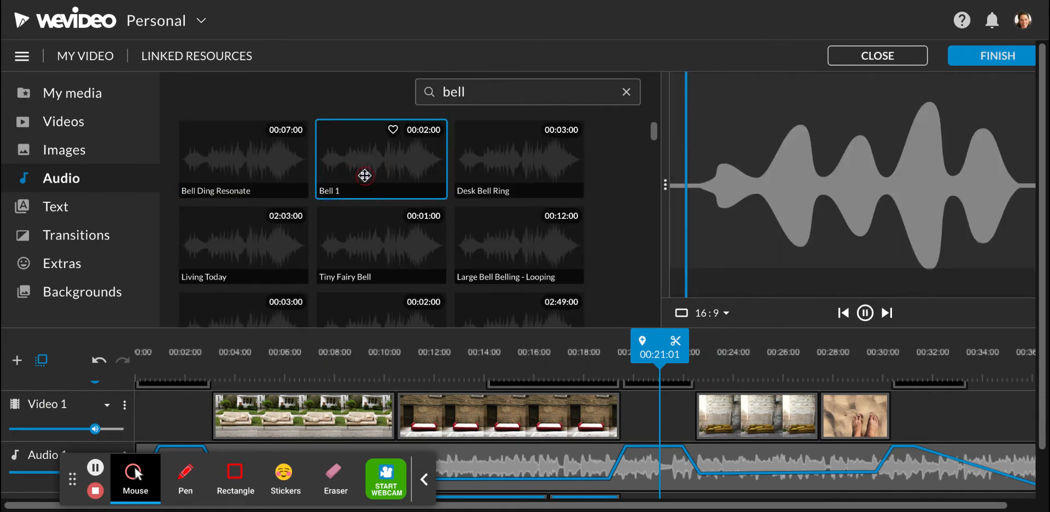
click(365, 249)
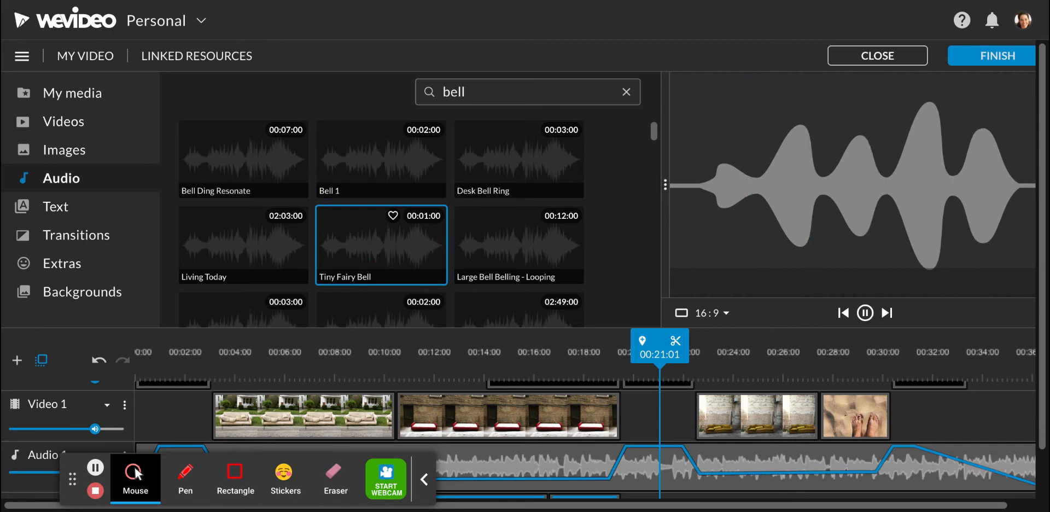
scroll(365, 250, down, 2)
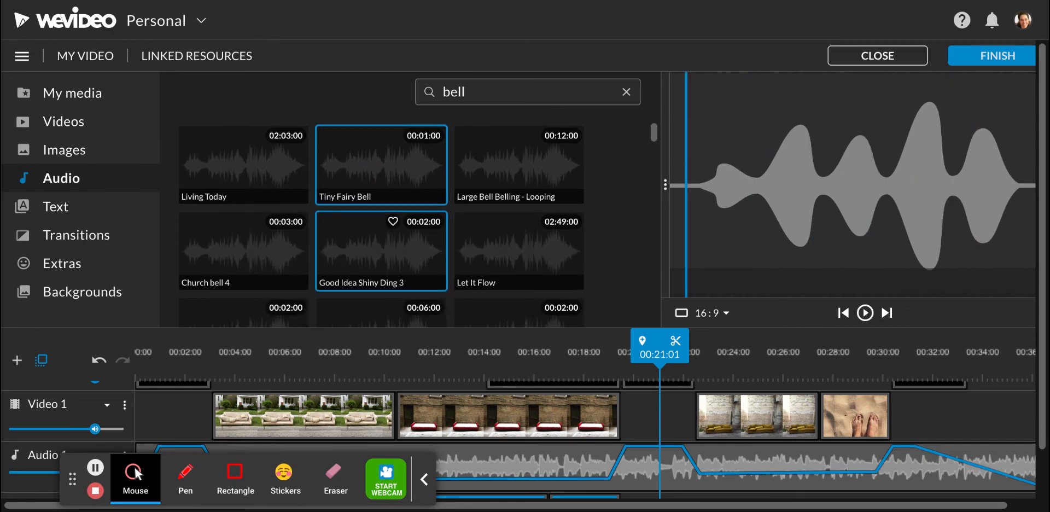
click(425, 256)
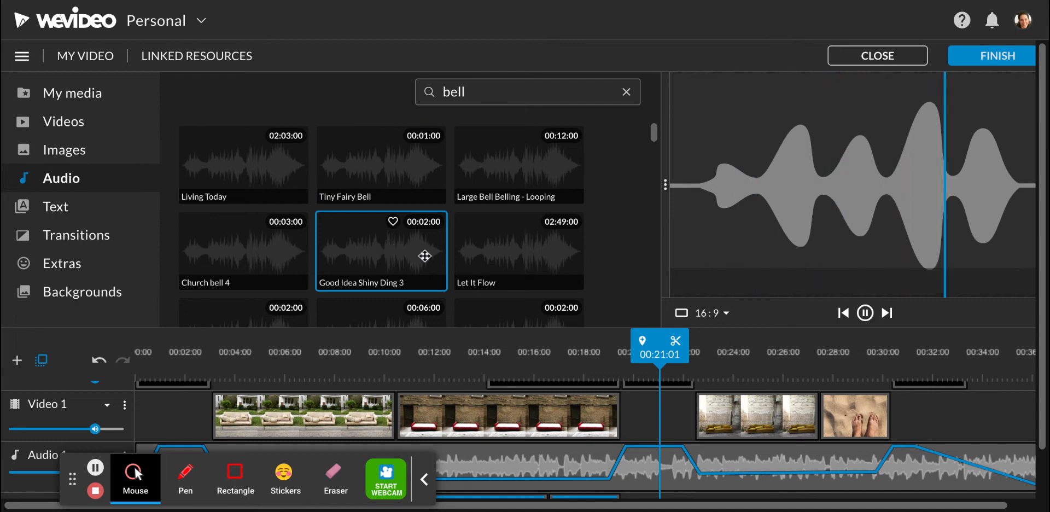
scroll(505, 272, down, 1)
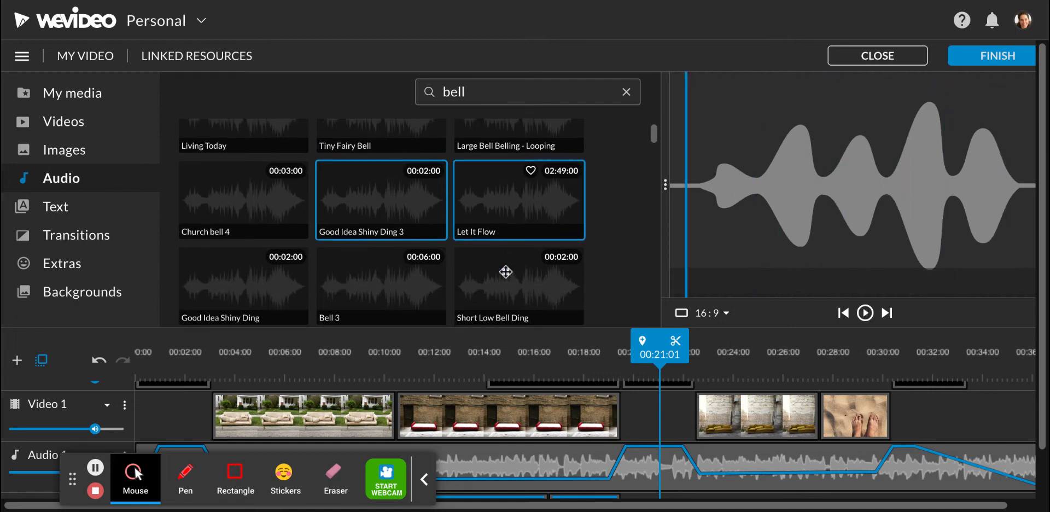
Place Good Idea Shiny Ding 3 on the sound effects track at 00:19:13, just after the last voiceover clip
scroll(661, 415, down, 2)
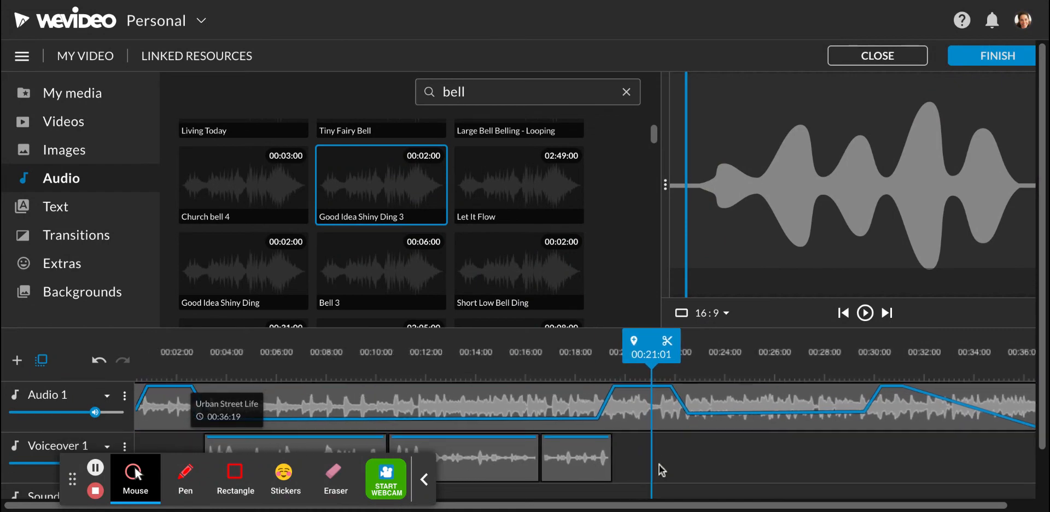
scroll(659, 465, down, 1)
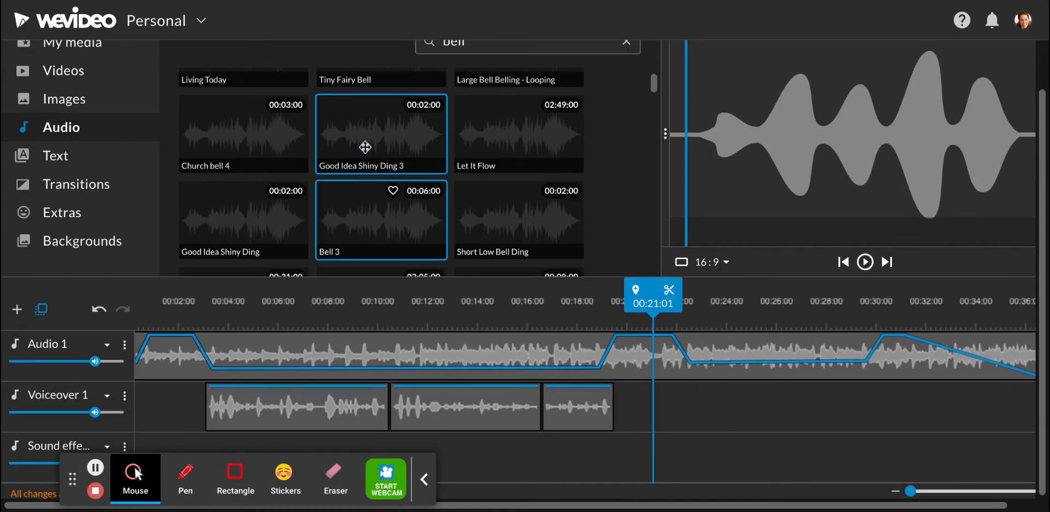
drag(361, 144, 629, 459)
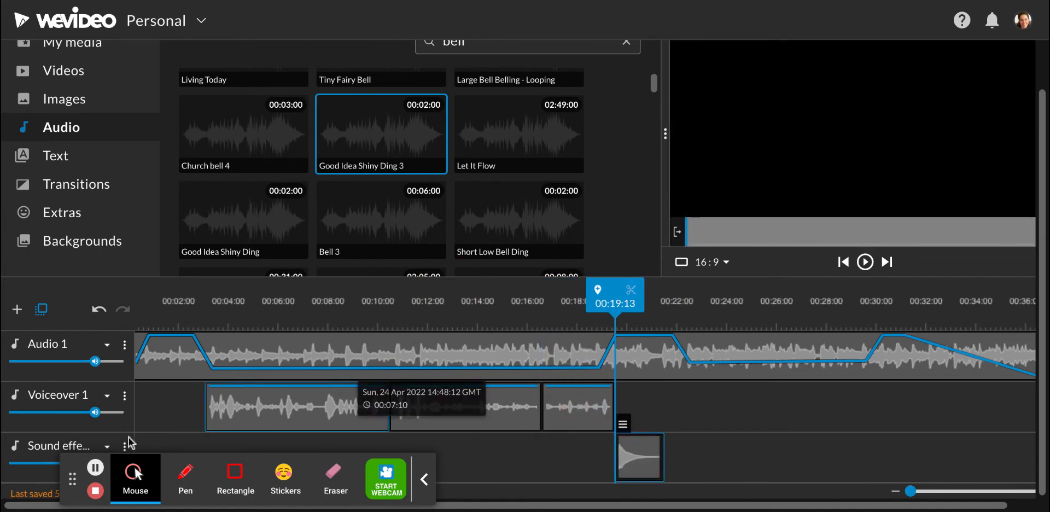
Raise the volume of the sound effects track to its maximum
drag(71, 478, 102, 484)
click(124, 447)
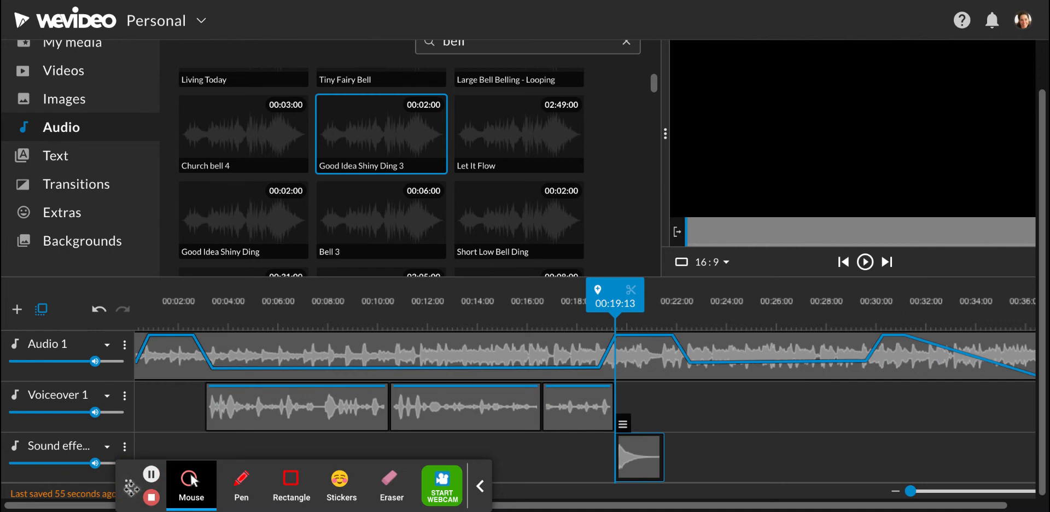
drag(131, 487, 160, 485)
mouse_move(97, 464)
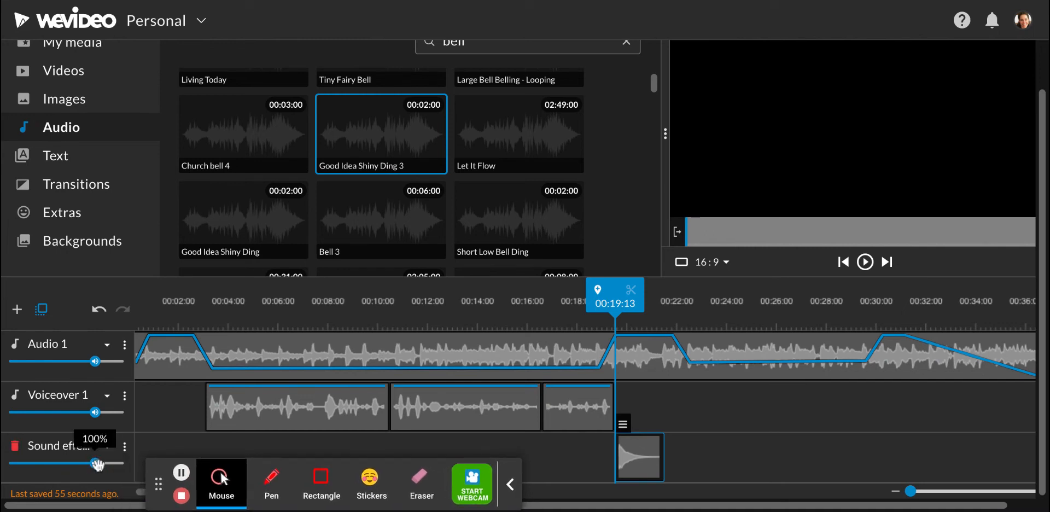
drag(98, 464, 124, 464)
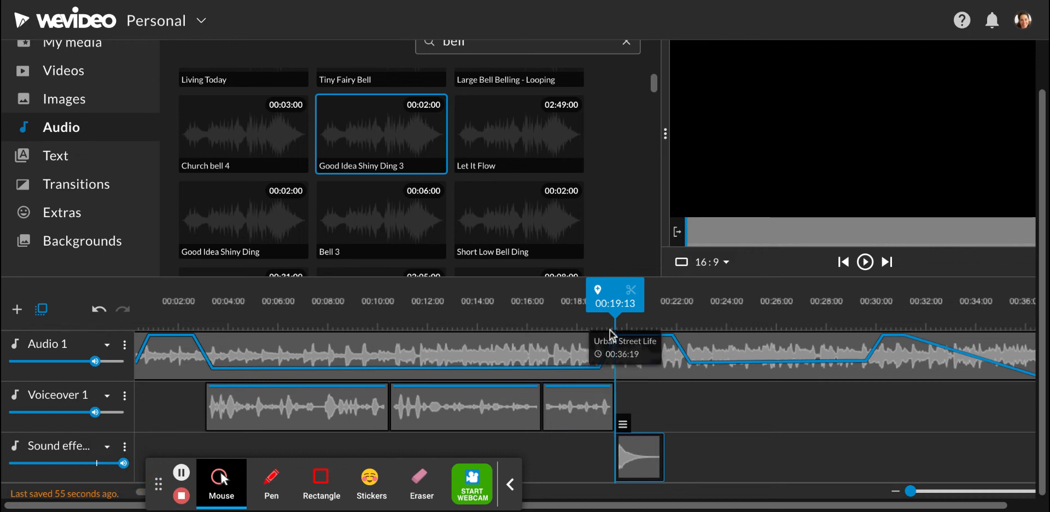
Play the couch title section twice to hear the bell sound against the music
drag(614, 300, 581, 289)
key(space)
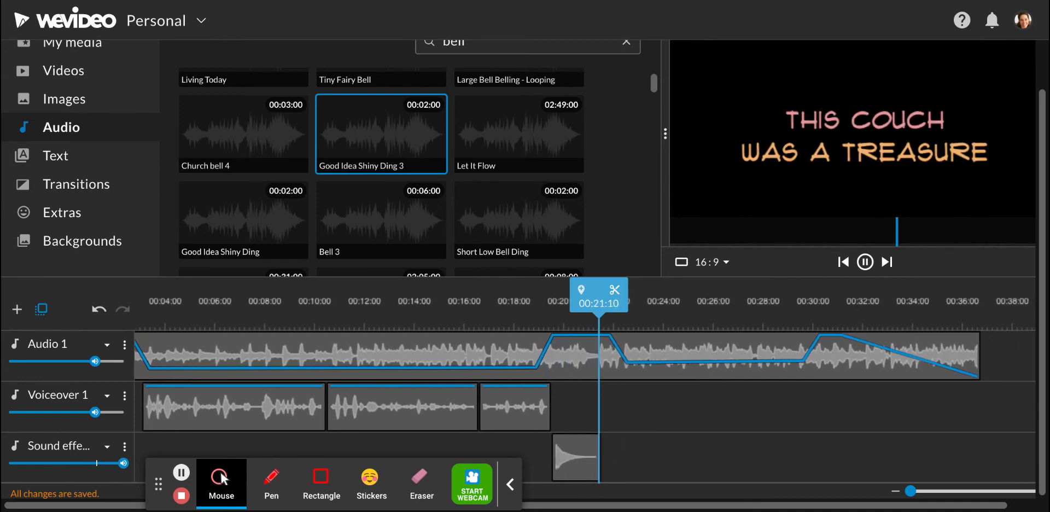
drag(598, 289, 555, 289)
key(space)
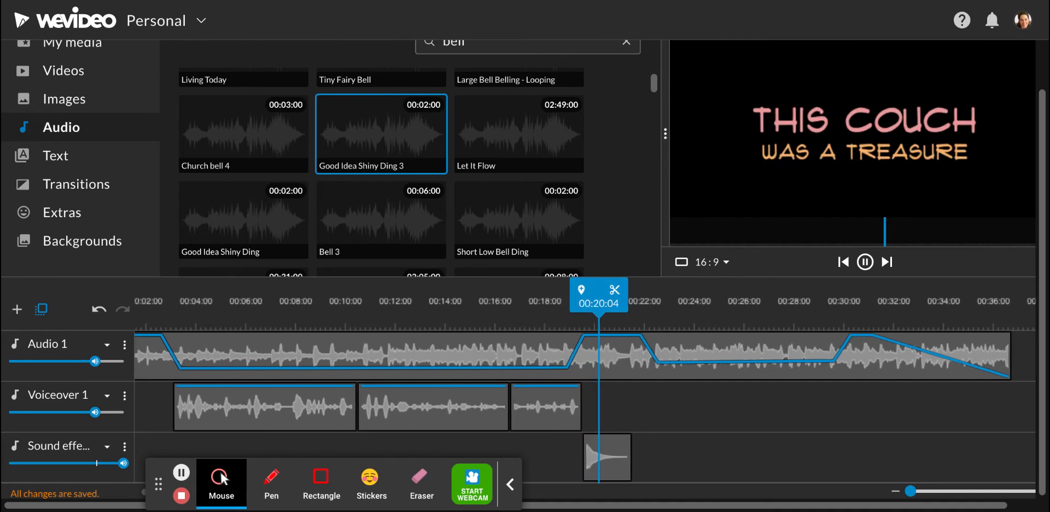
Move the bell clip on the sound effects track to start at about 00:20:23 and play the couch title section to check its timing
click(592, 464)
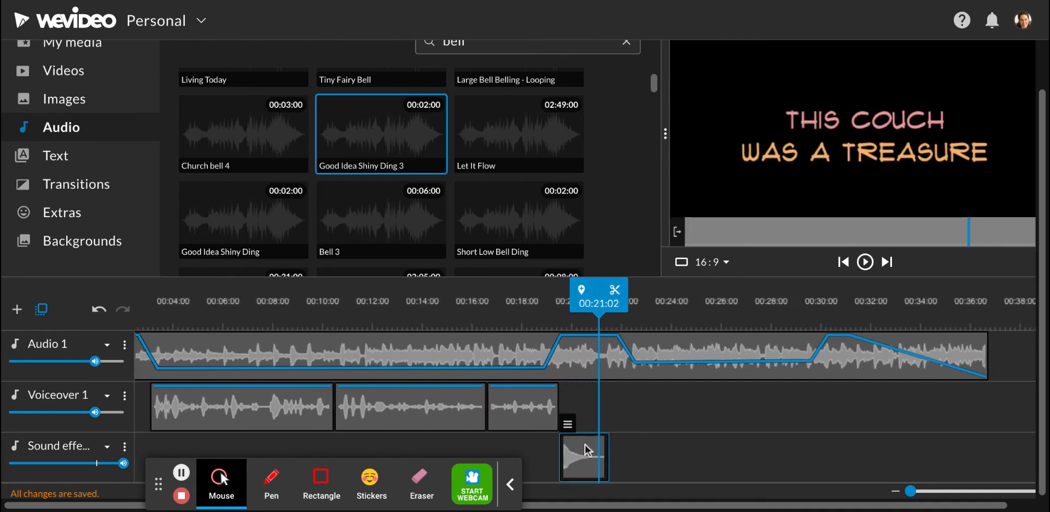
drag(588, 450, 619, 446)
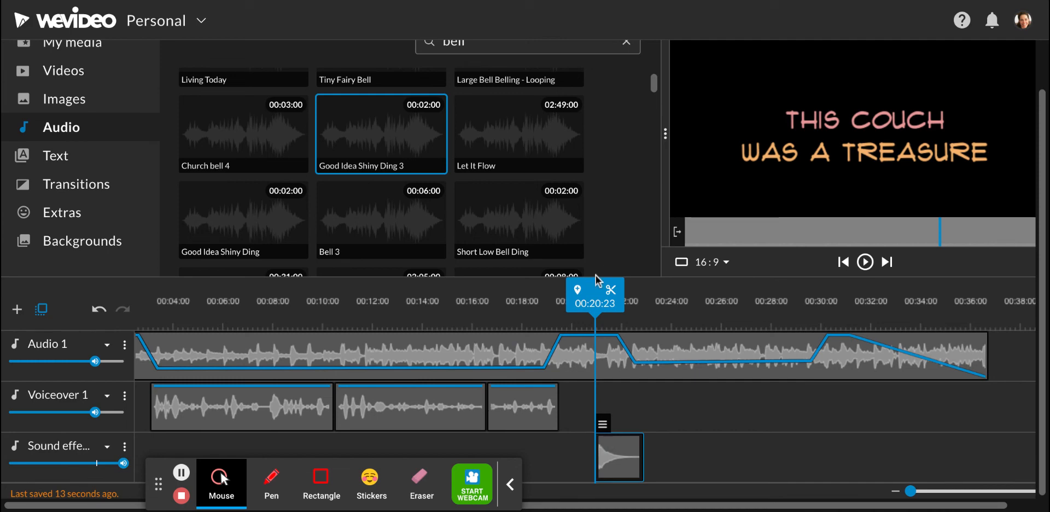
drag(593, 287, 538, 287)
key(space)
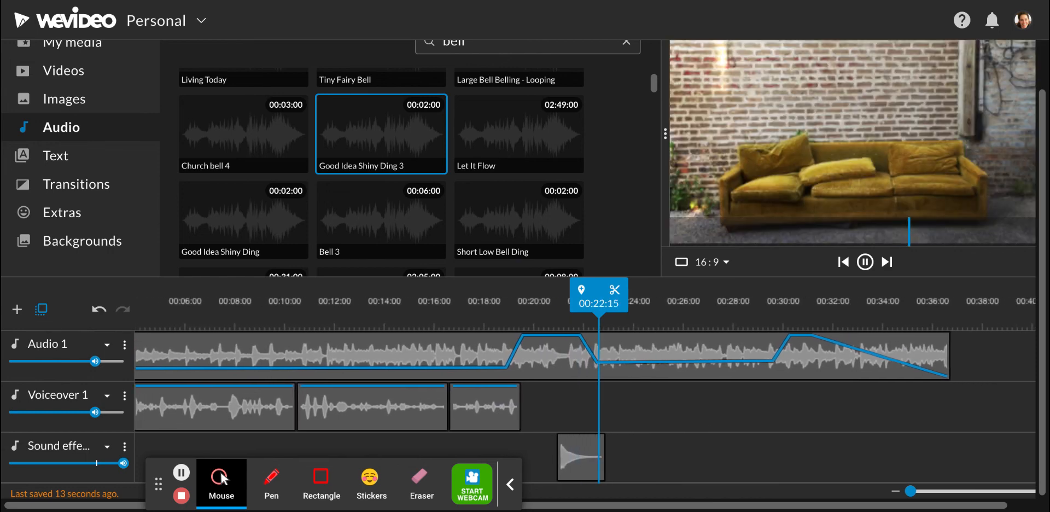
key(space)
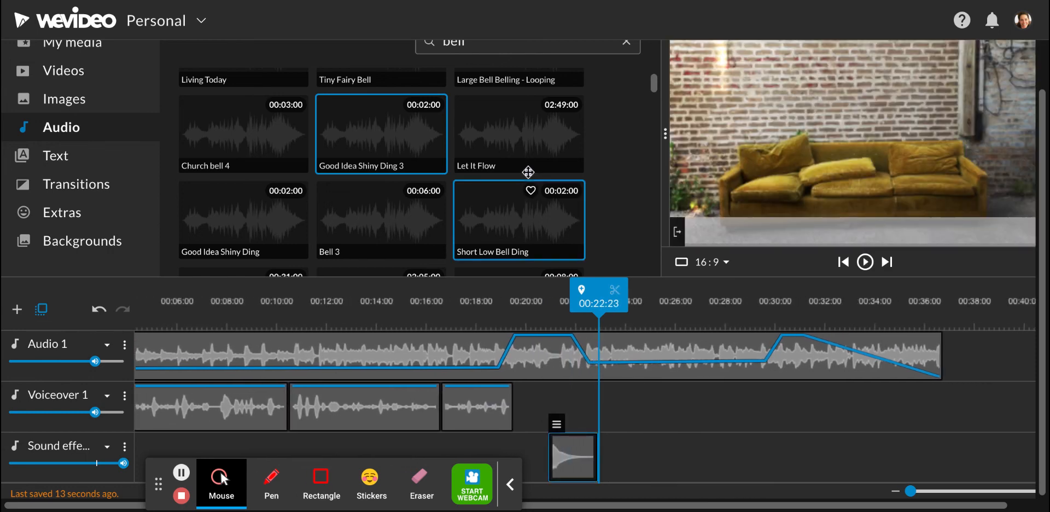
scroll(682, 425, up, 2)
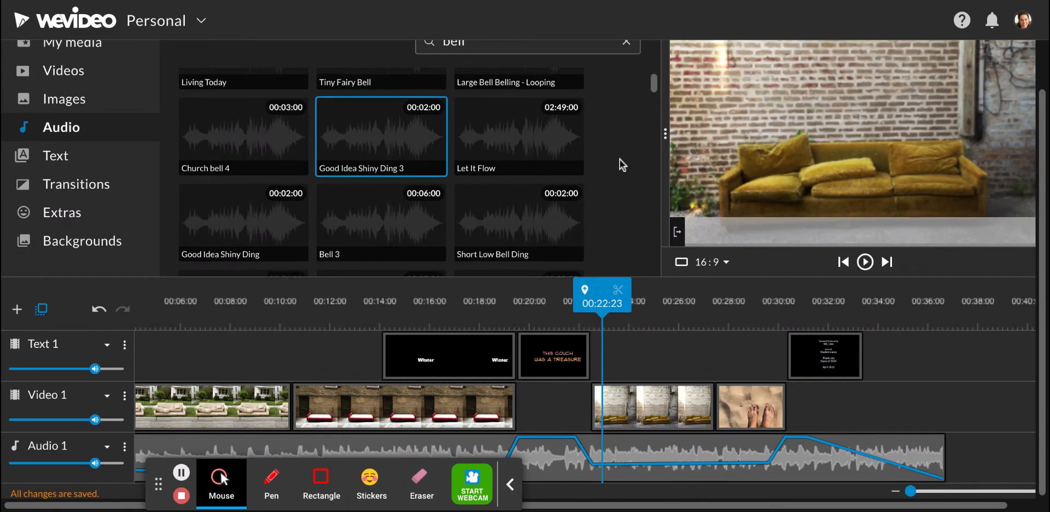
scroll(619, 159, up, 2)
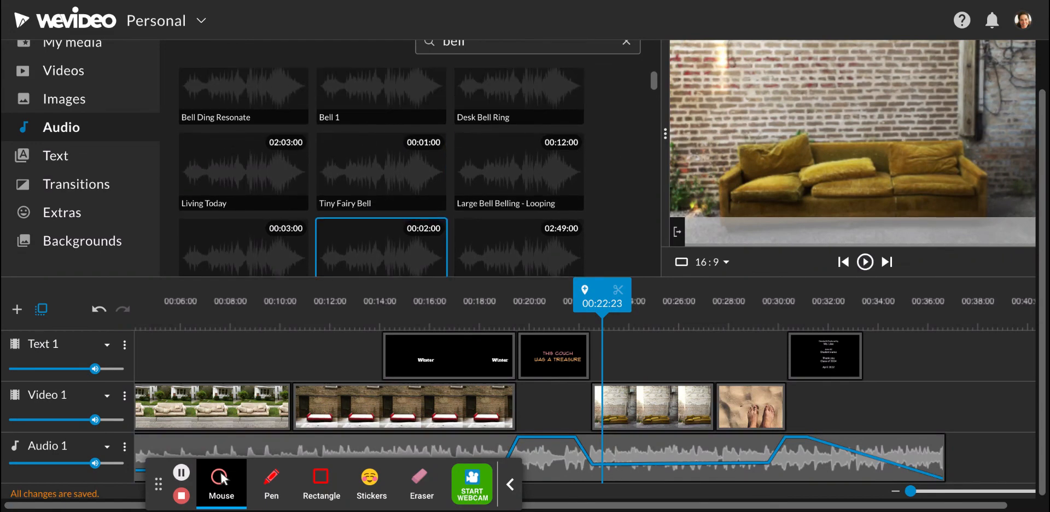